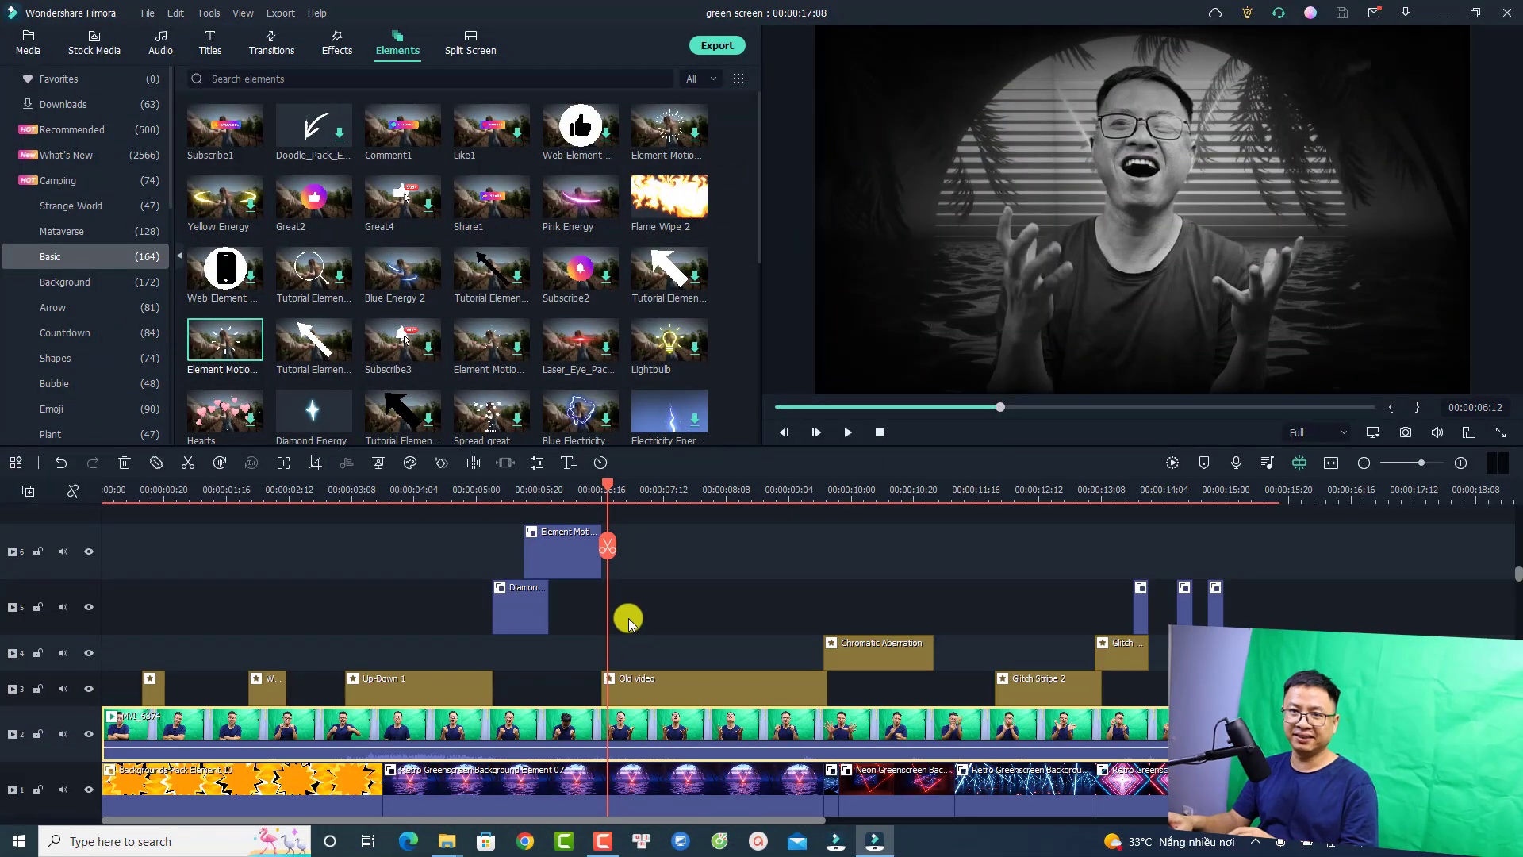
- Select every clip on all timeline tracks, including the audio and background clips, and delete them
{"action": "scroll", "coordinate": [526, 588], "scroll_direction": "down", "scroll_amount": 3}
{"action": "left_click", "coordinate": [578, 705]}
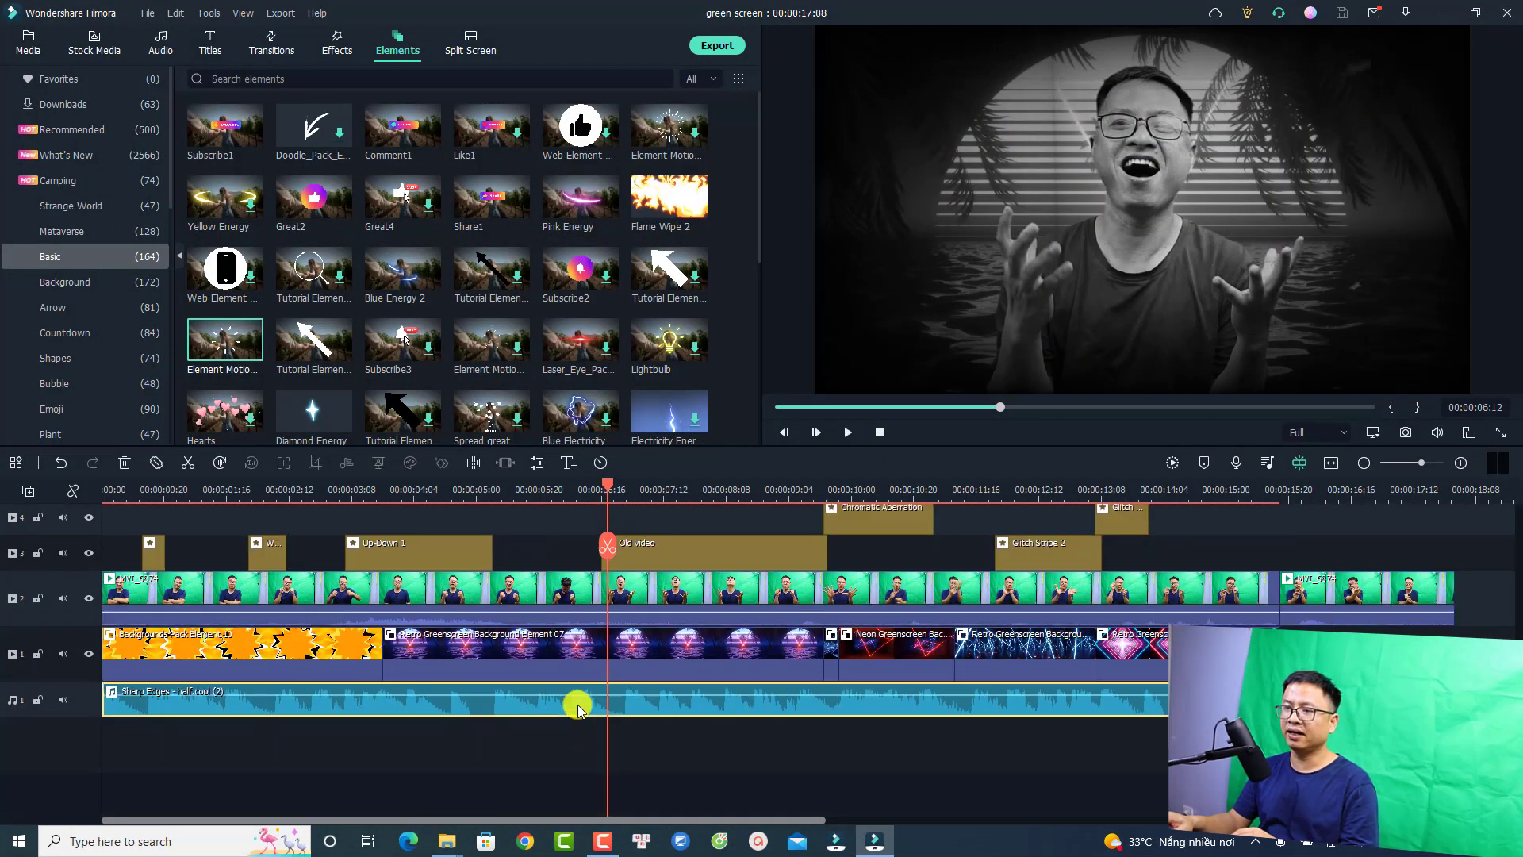
{"action": "left_click", "coordinate": [458, 654]}
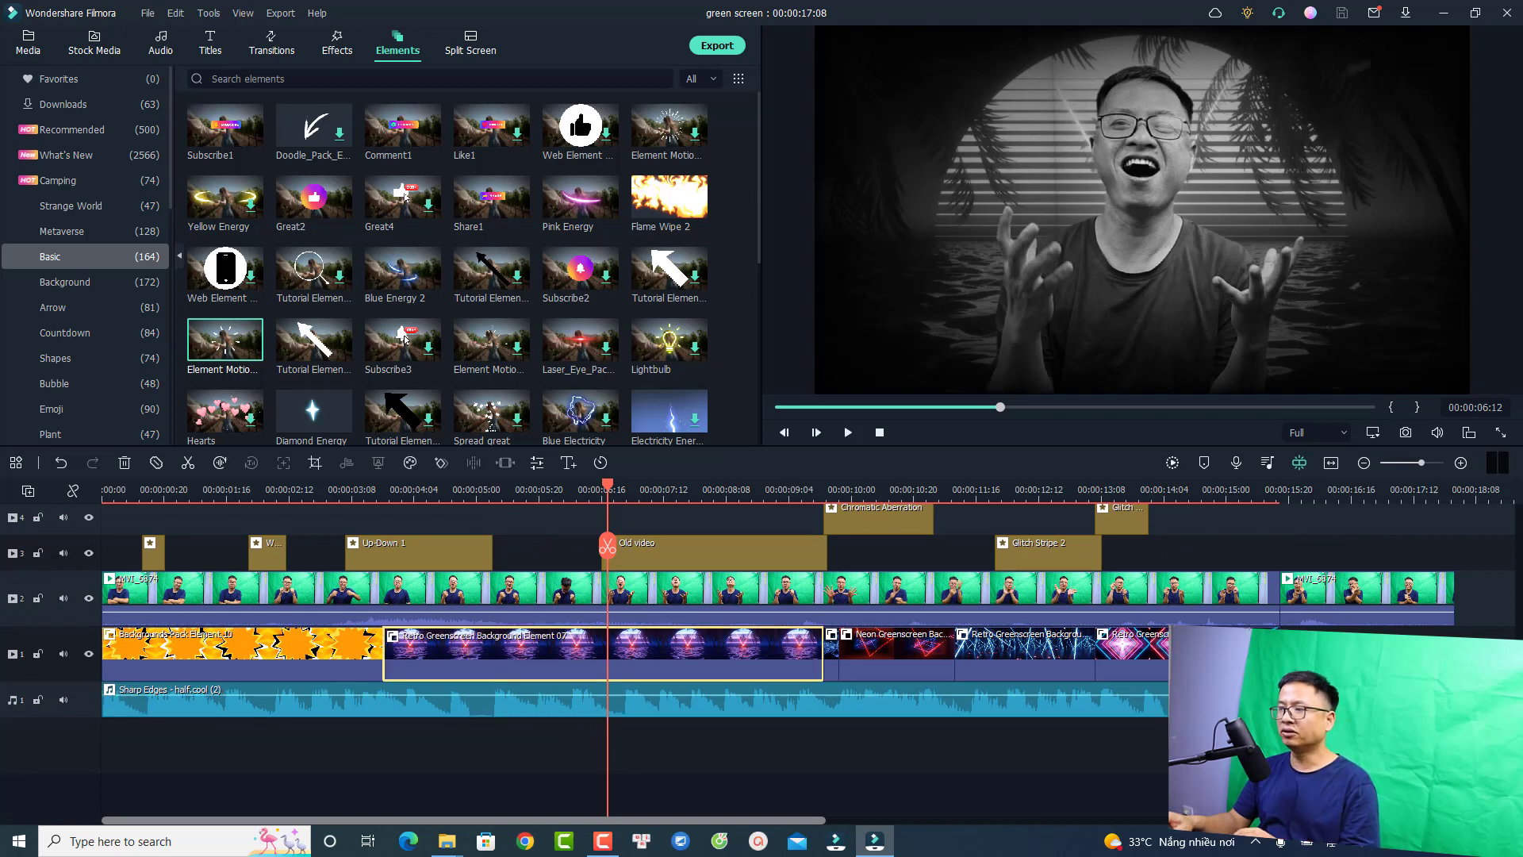
{"action": "left_click", "coordinate": [316, 653], "text": "shift"}
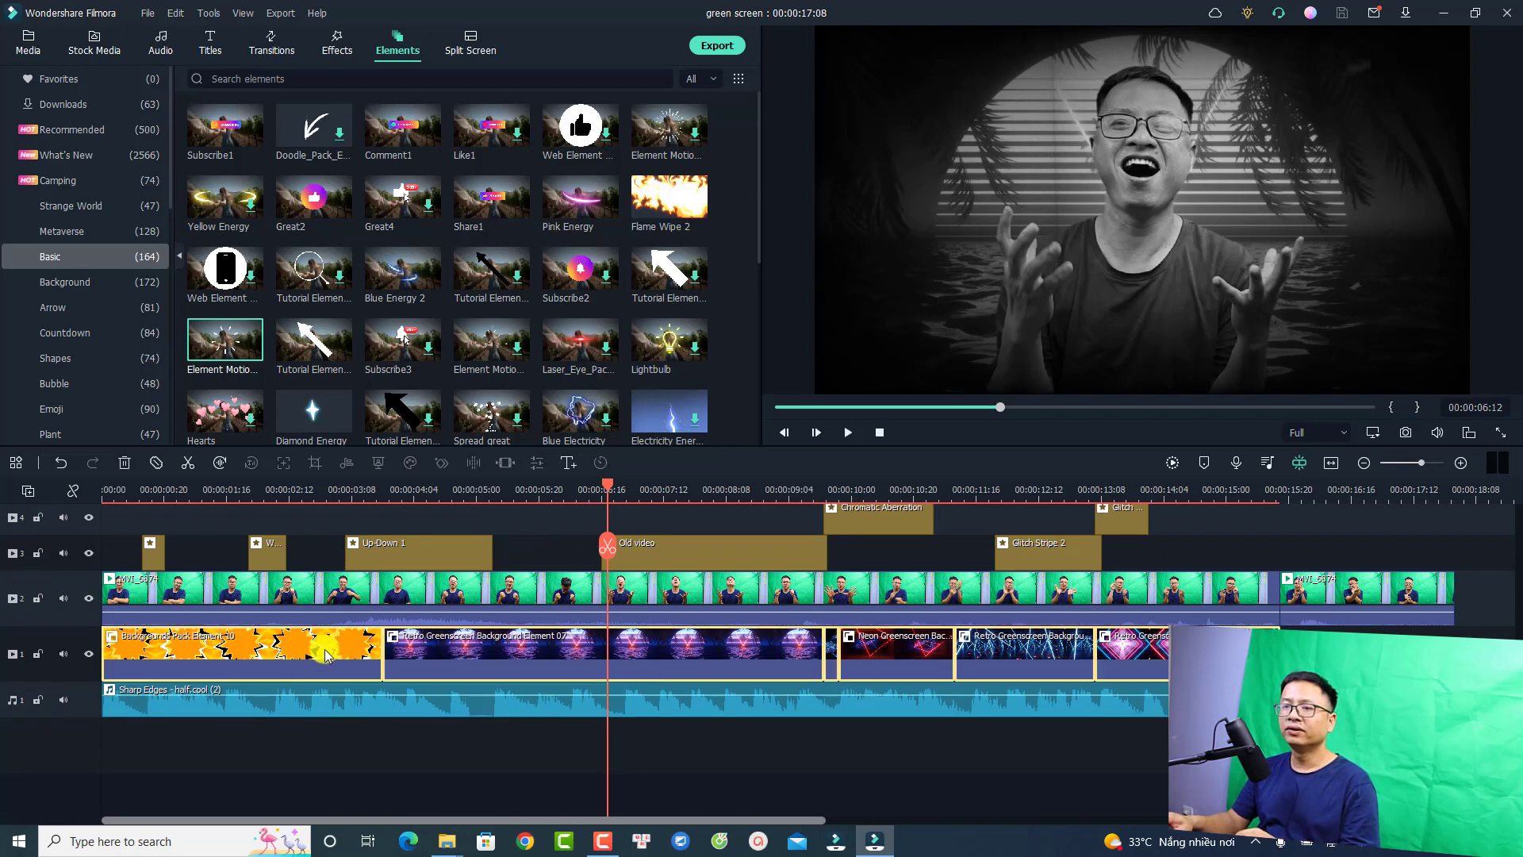
{"action": "left_click", "coordinate": [387, 605]}
{"action": "scroll", "coordinate": [1176, 544], "scroll_direction": "up", "scroll_amount": 3}
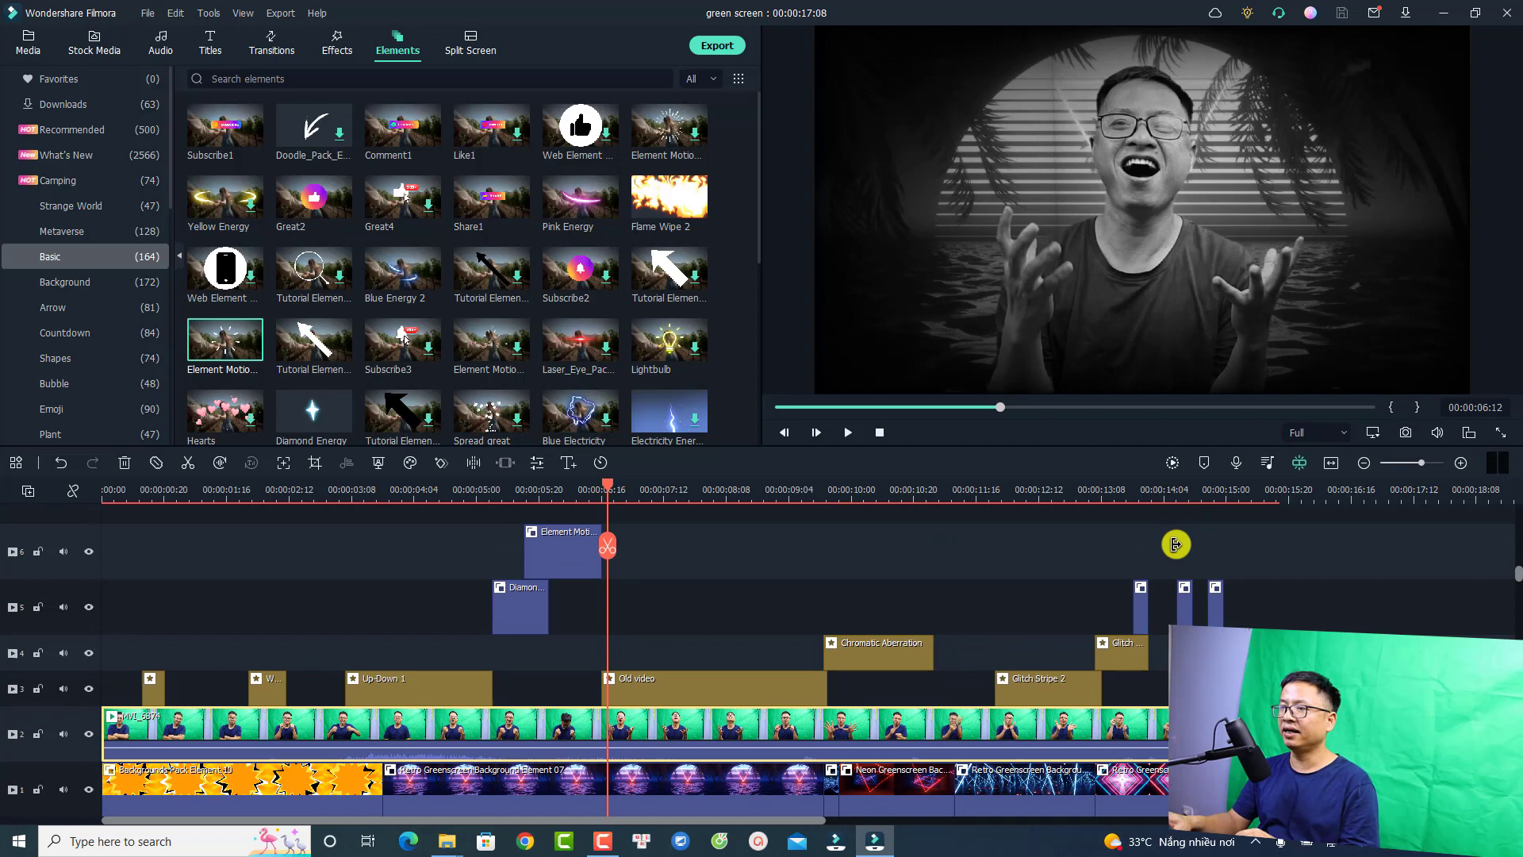
{"action": "left_click_drag", "start_coordinate": [1274, 523], "coordinate": [159, 694]}
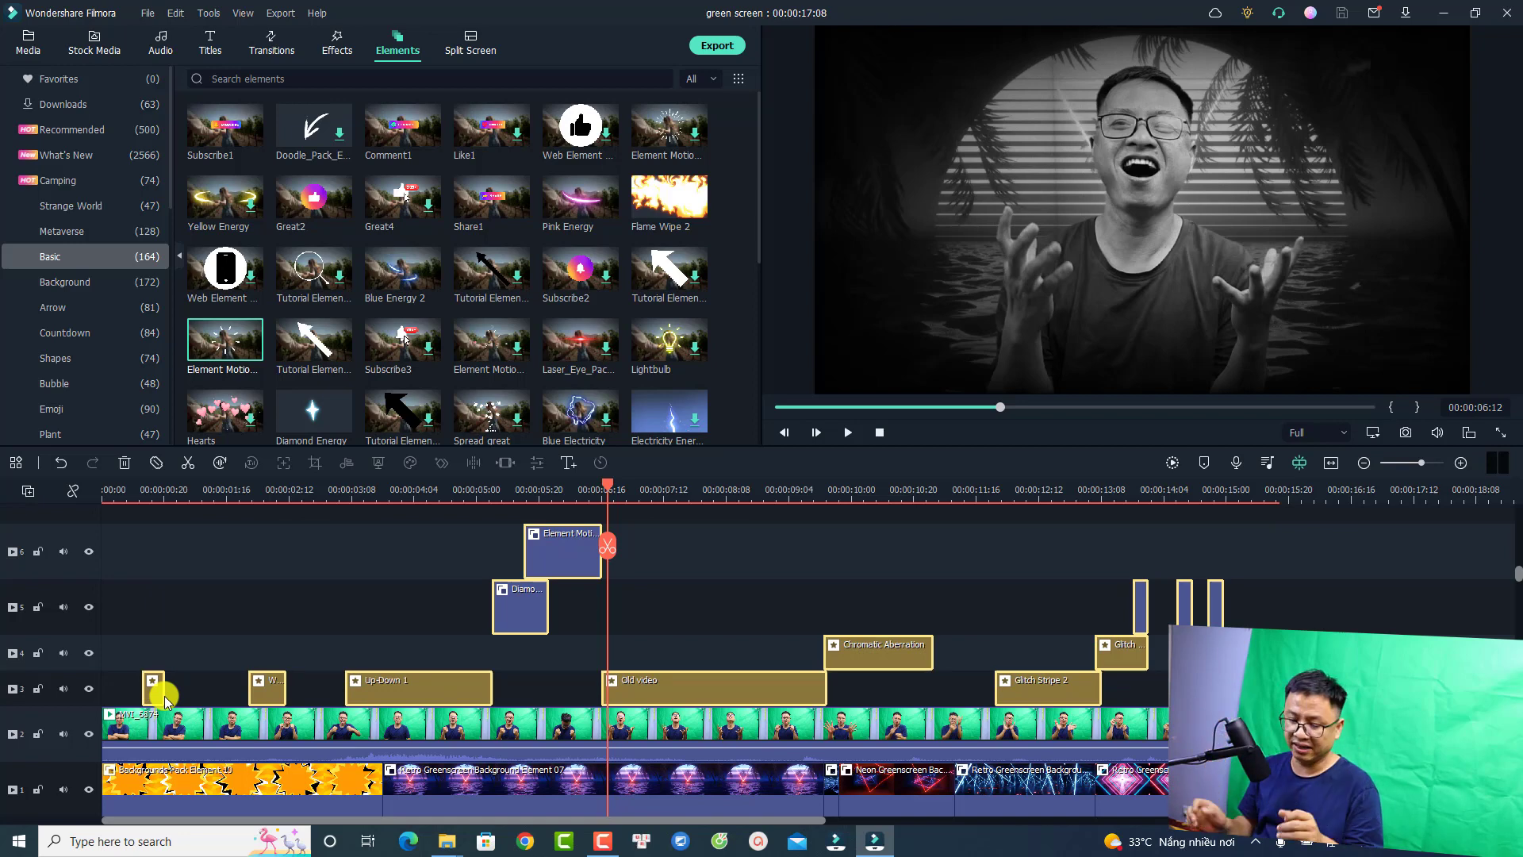
{"action": "key", "text": "ctrl+a"}
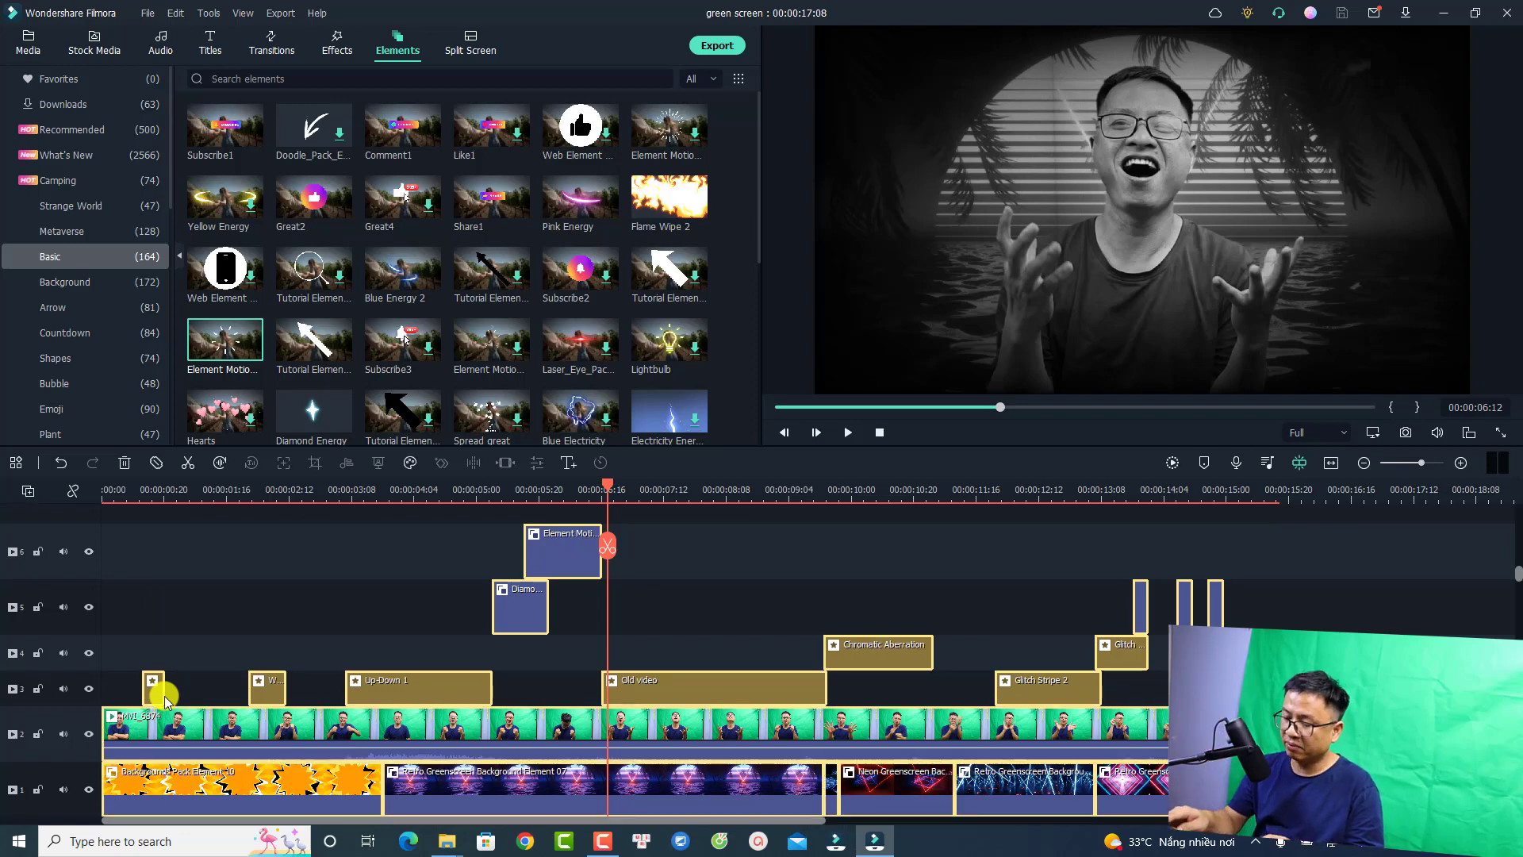
{"action": "key", "text": "Delete"}
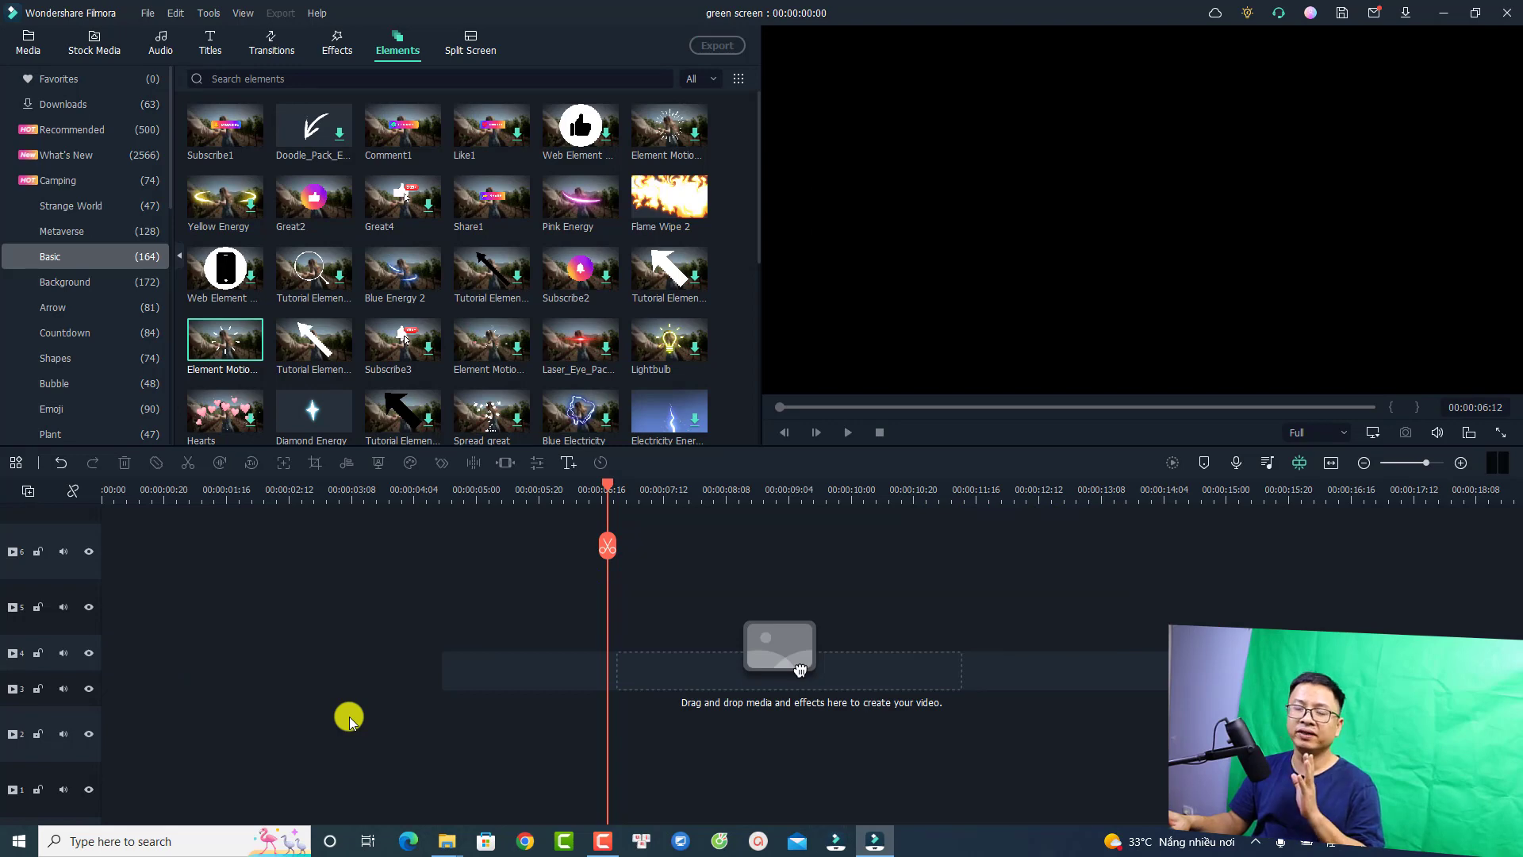
- Add MVI_6874 from project media to the start of track 1
{"action": "left_click", "coordinate": [29, 41]}
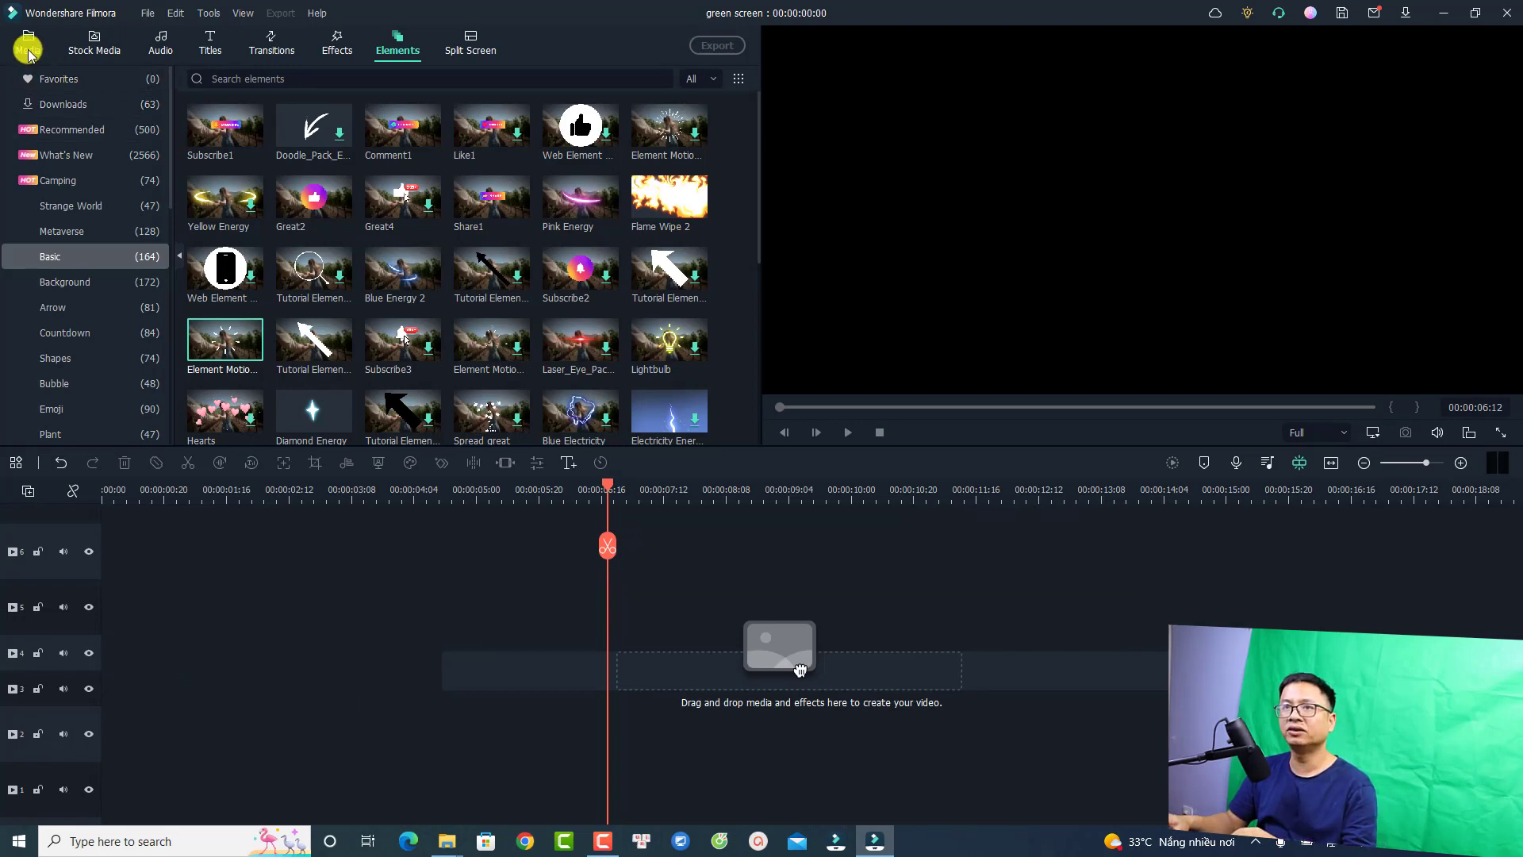
{"action": "left_click", "coordinate": [484, 226]}
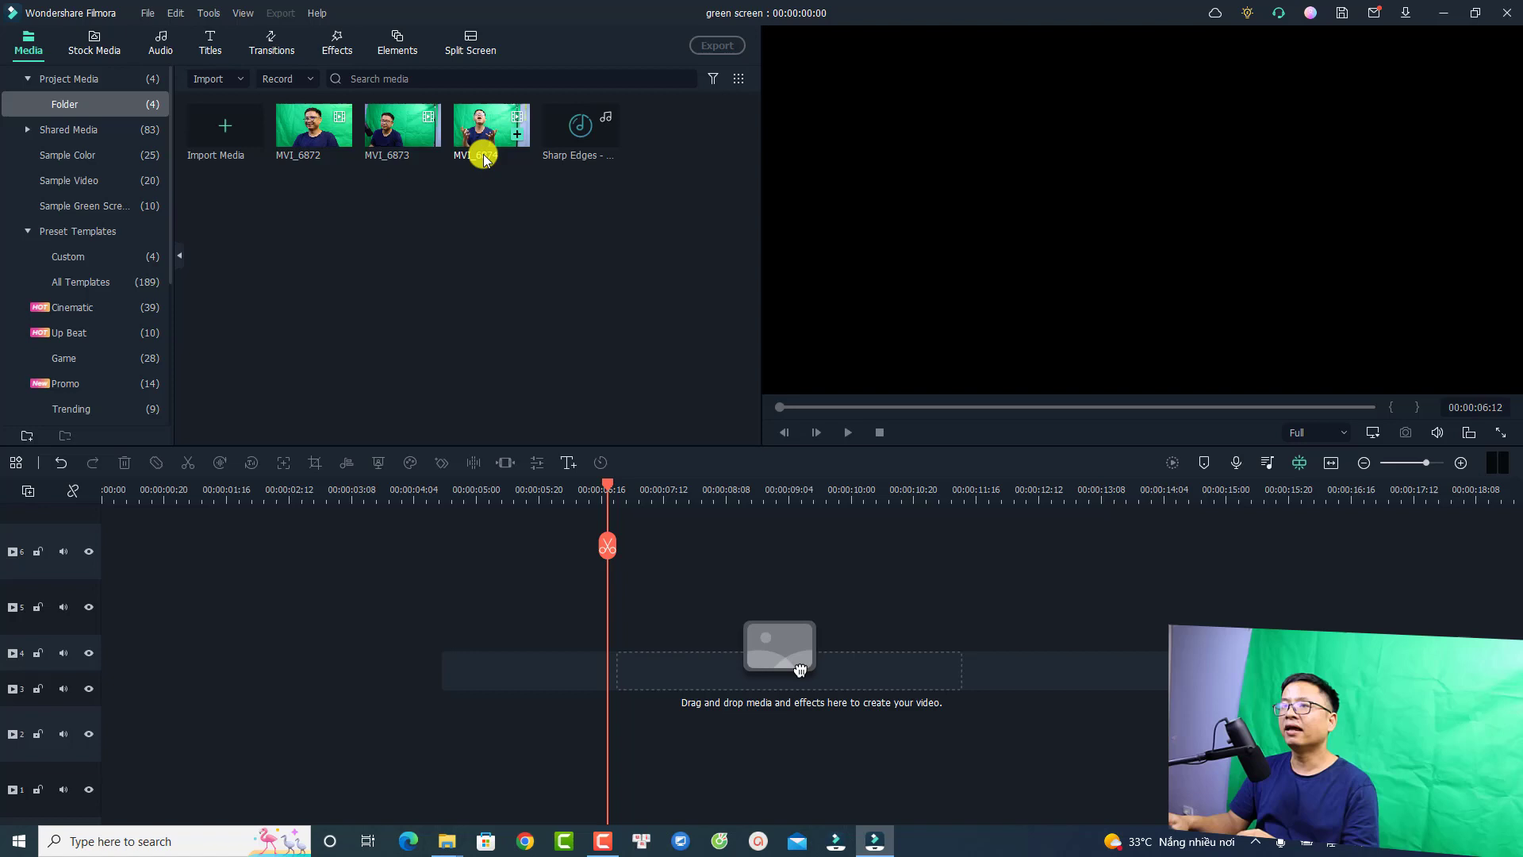
{"action": "left_click", "coordinate": [517, 134]}
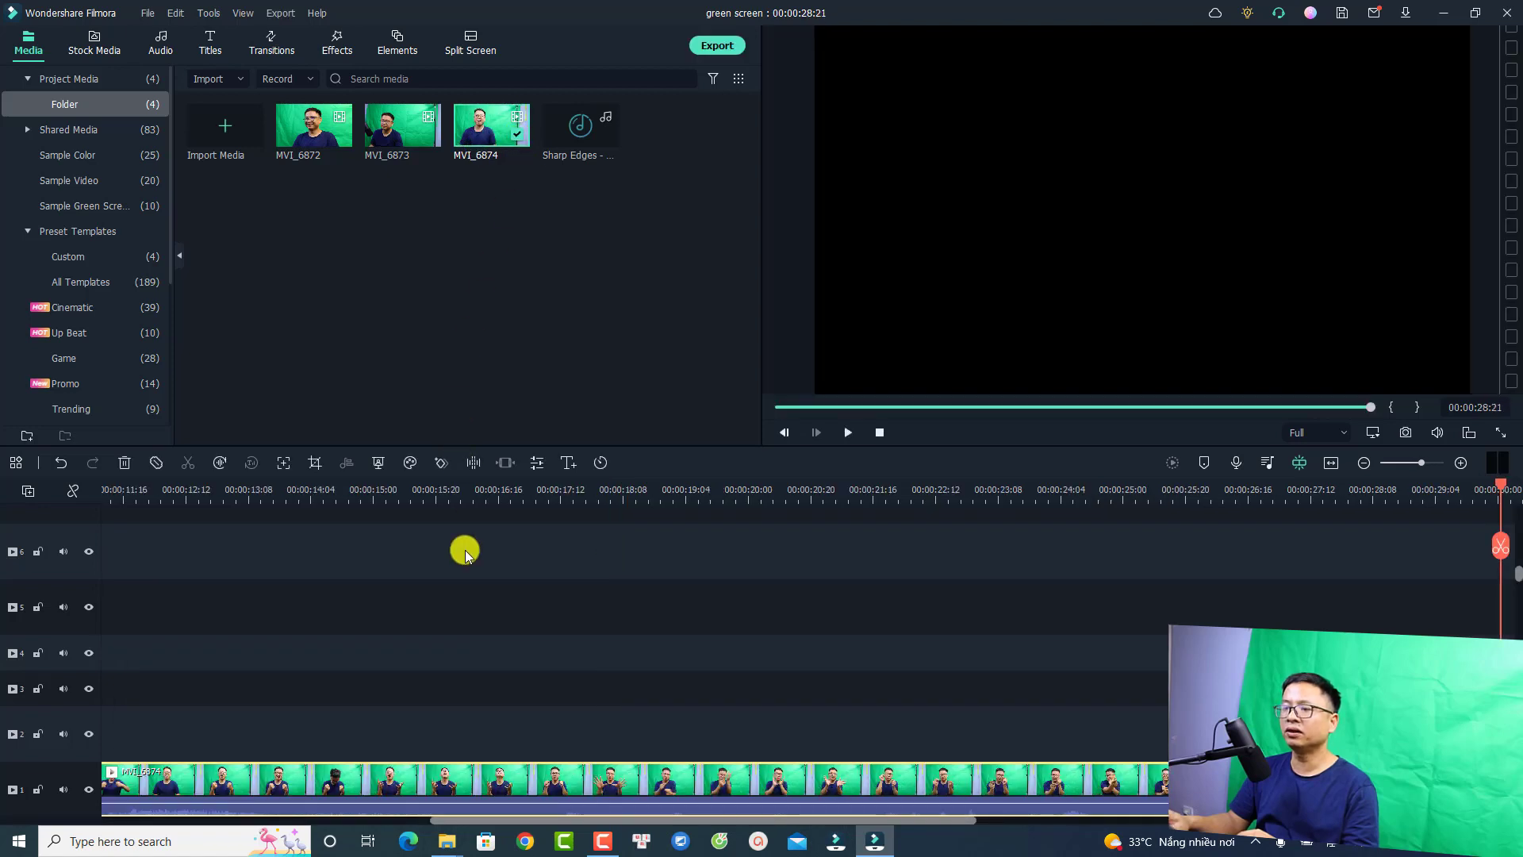
{"action": "left_click", "coordinate": [1328, 461]}
{"action": "scroll", "coordinate": [587, 650], "scroll_direction": "down", "scroll_amount": 2}
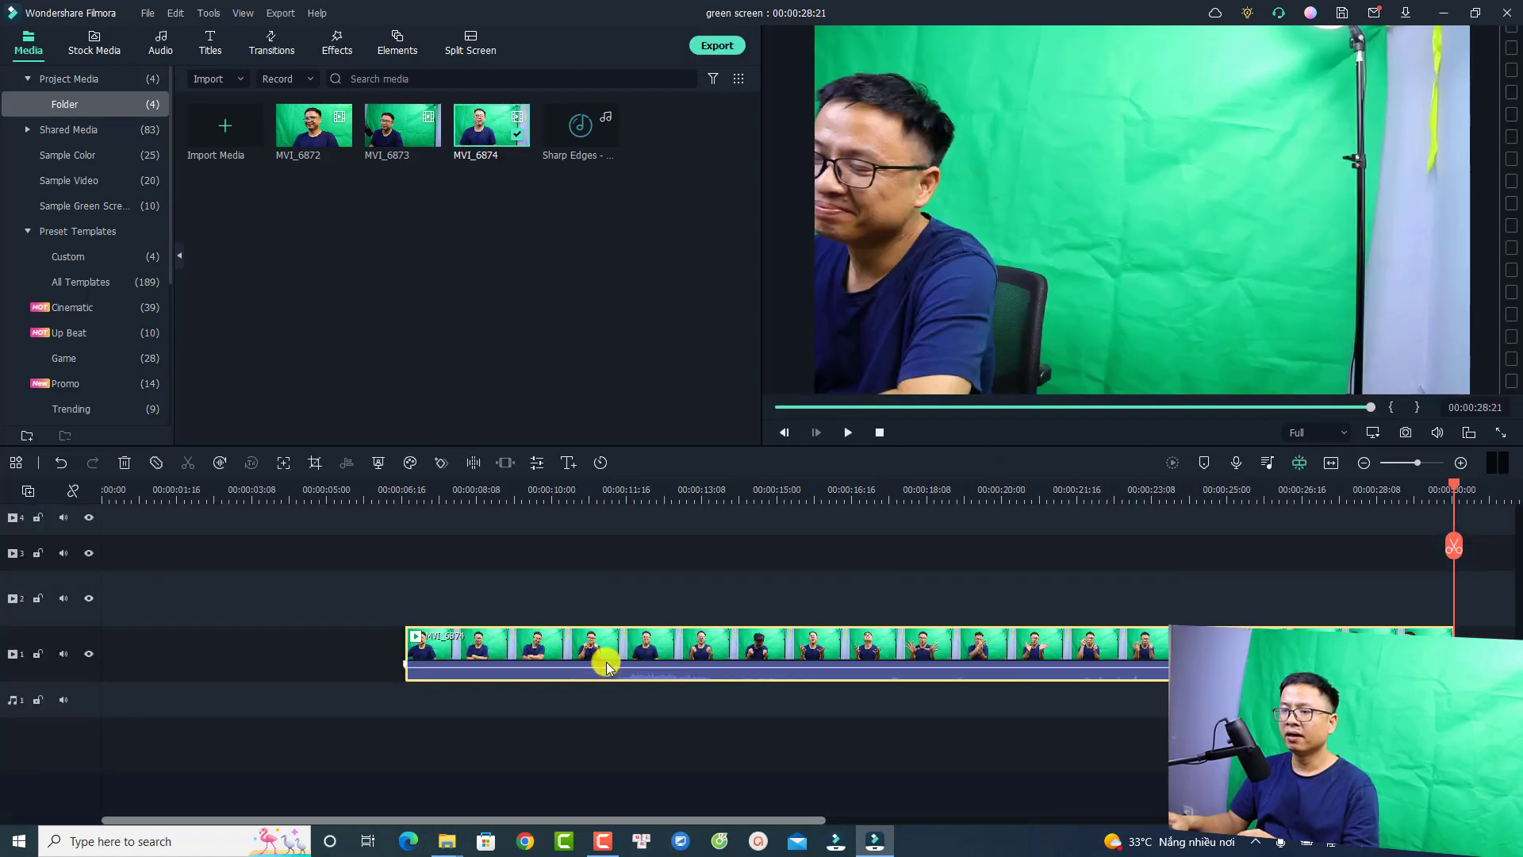
{"action": "left_click_drag", "start_coordinate": [575, 643], "coordinate": [272, 643]}
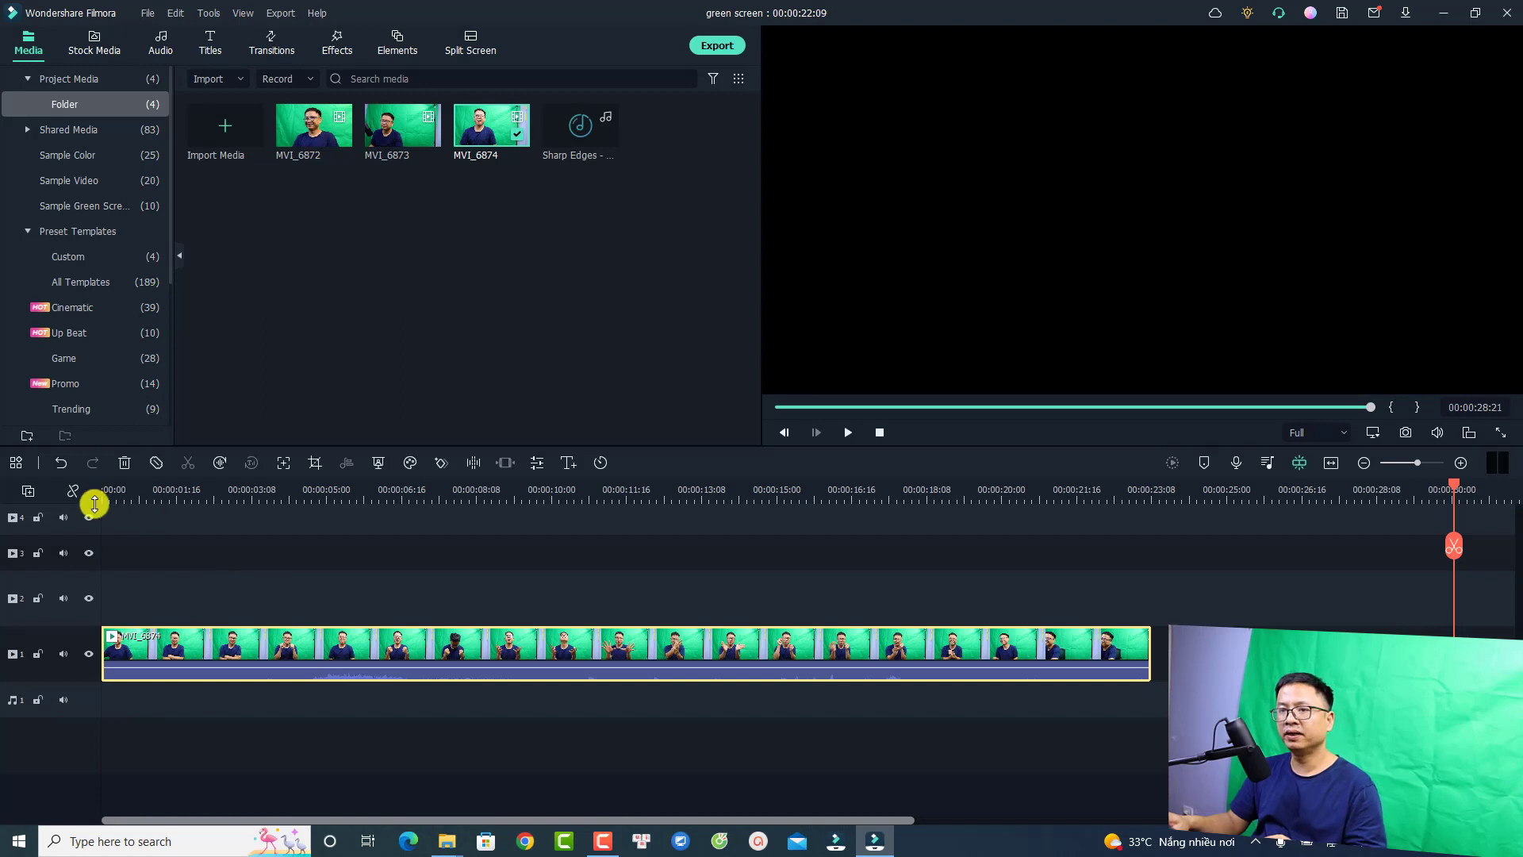
- Split MVI_6874 at about 1:15 and delete the short opening piece
{"action": "left_click", "coordinate": [103, 501]}
{"action": "scroll", "coordinate": [300, 596], "scroll_direction": "down", "scroll_amount": 2}
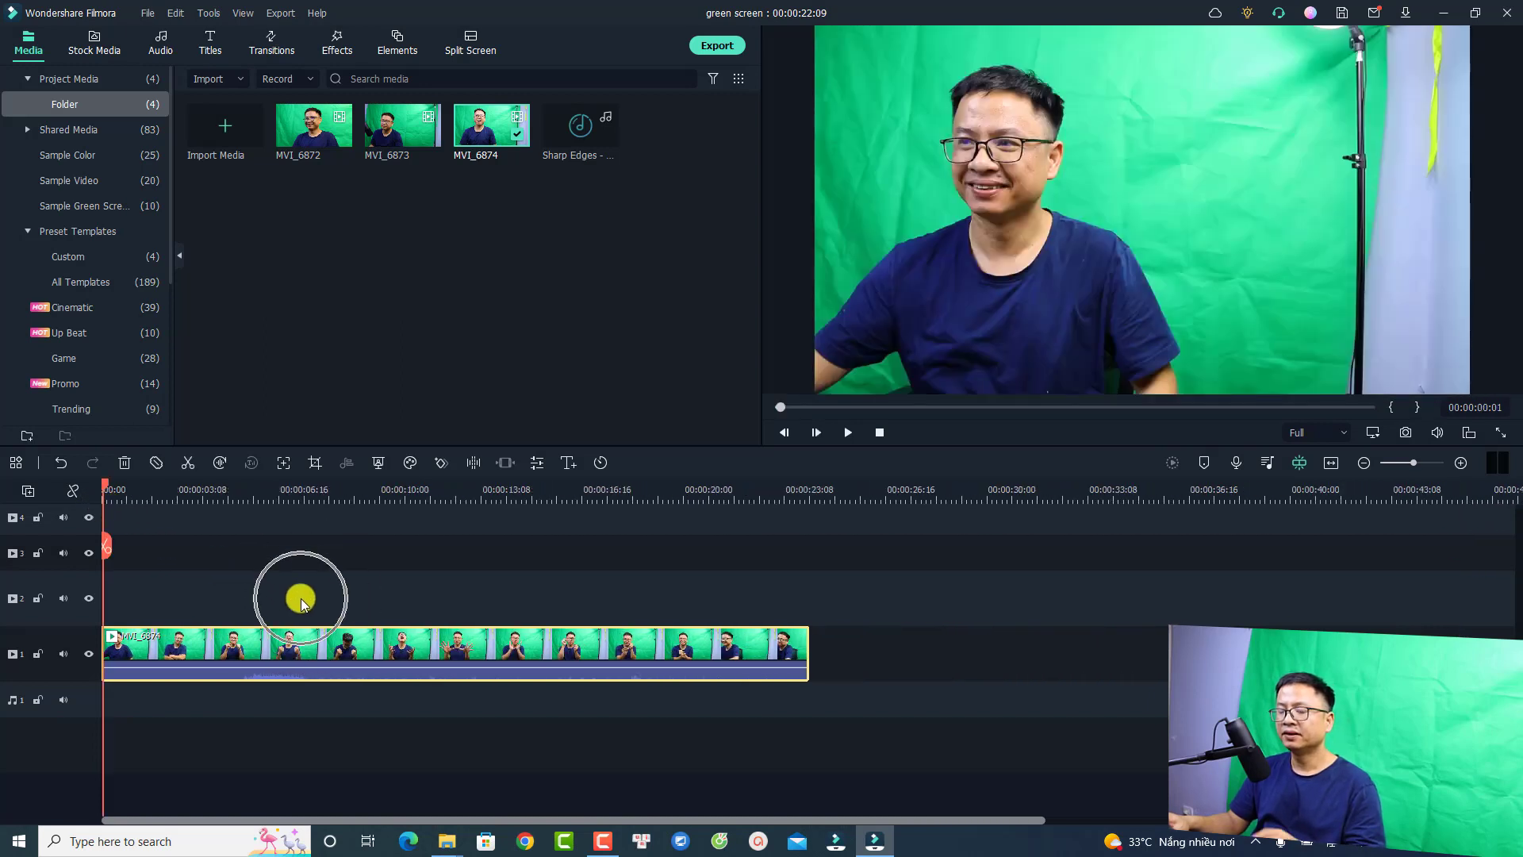
{"action": "key", "text": "space"}
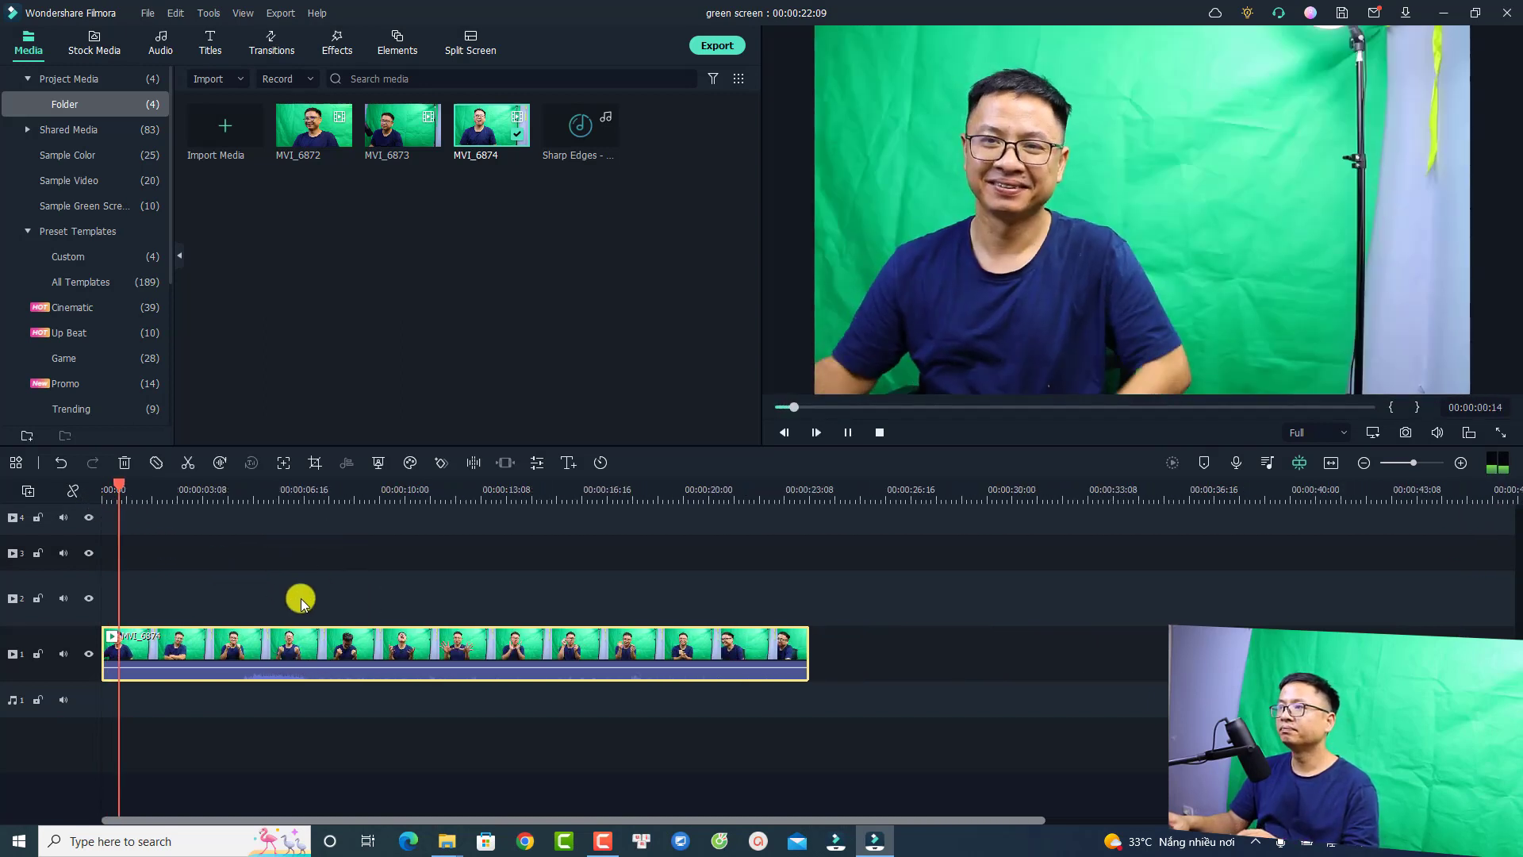
{"action": "key", "text": "space"}
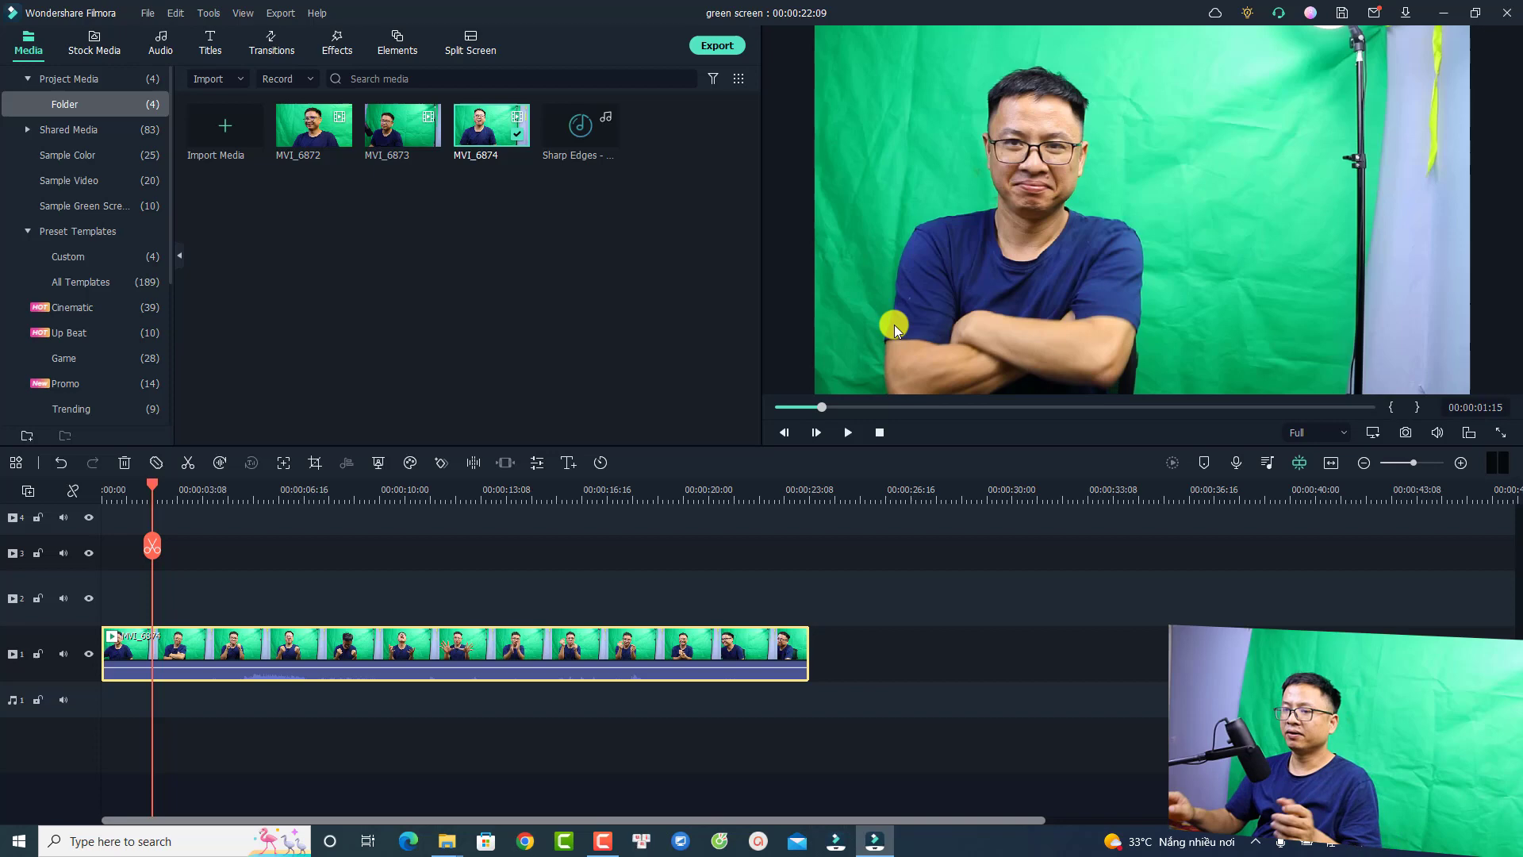
{"action": "key", "text": "ctrl+b"}
{"action": "left_click", "coordinate": [125, 650]}
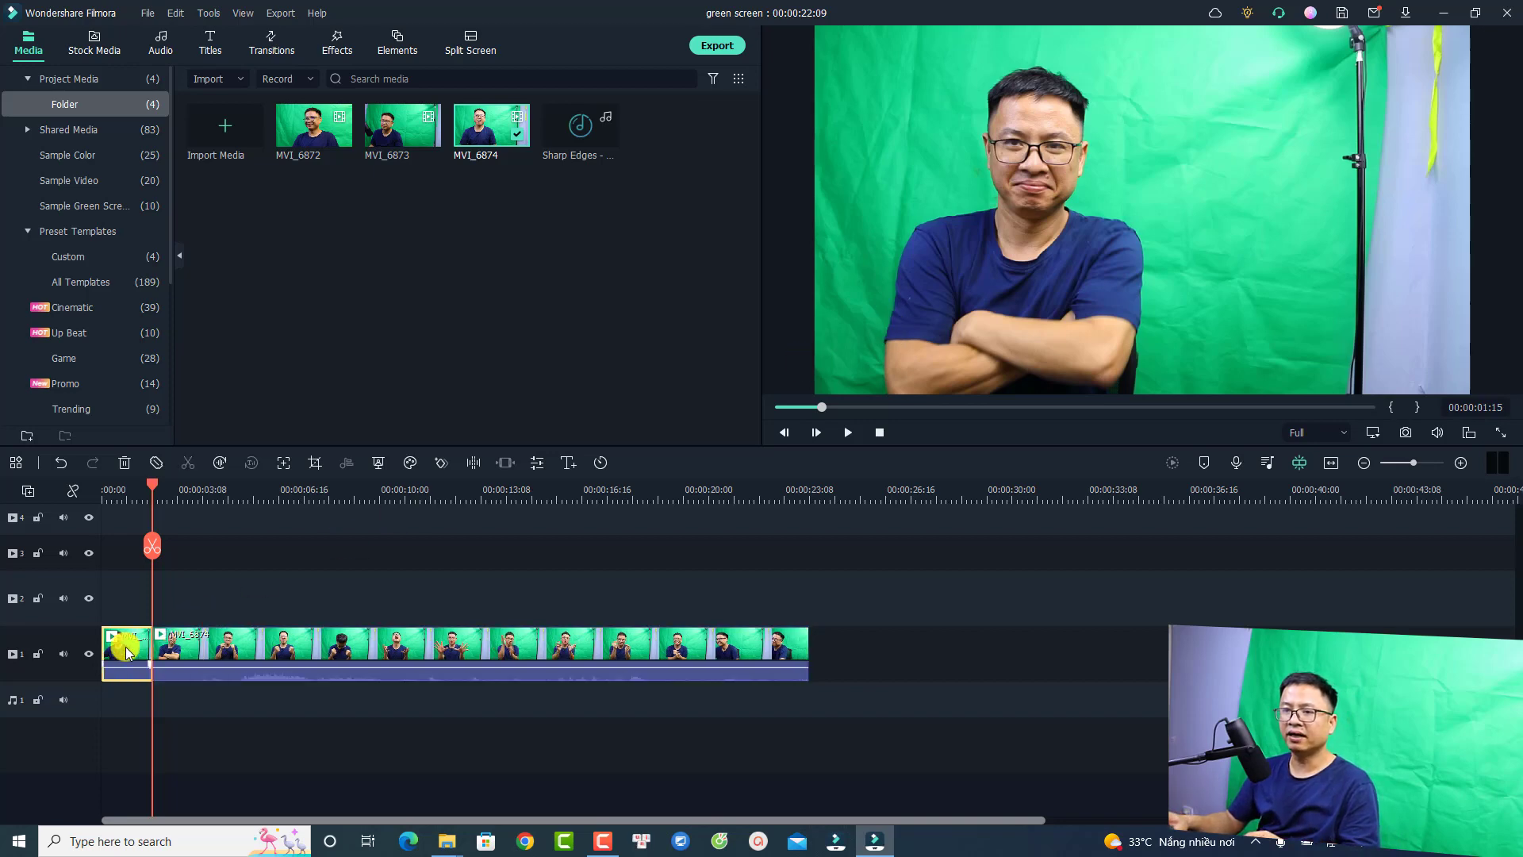
{"action": "key", "text": "Delete"}
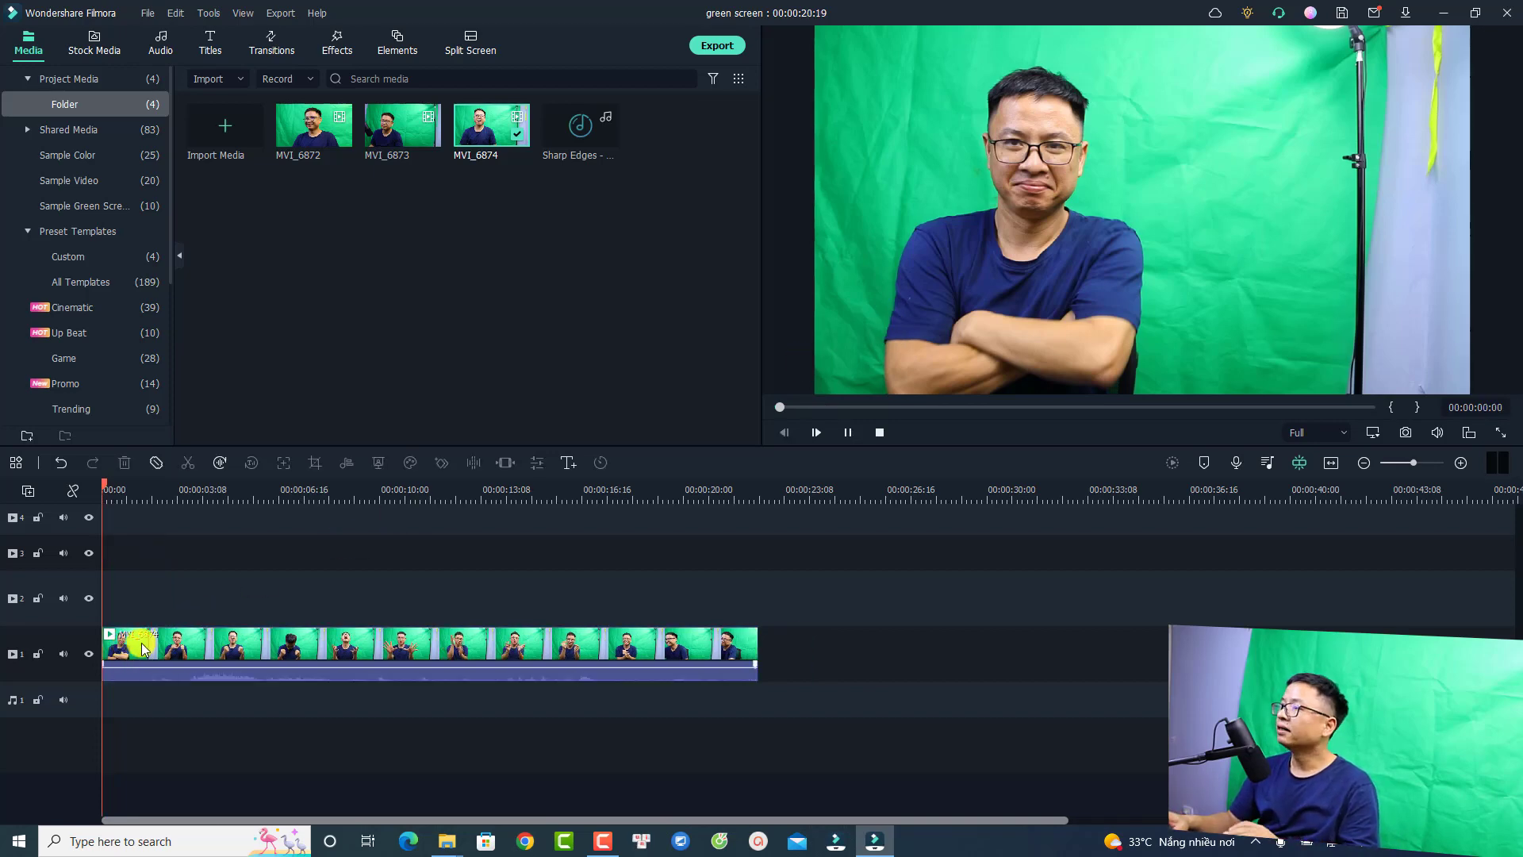
{"action": "key", "text": "space"}
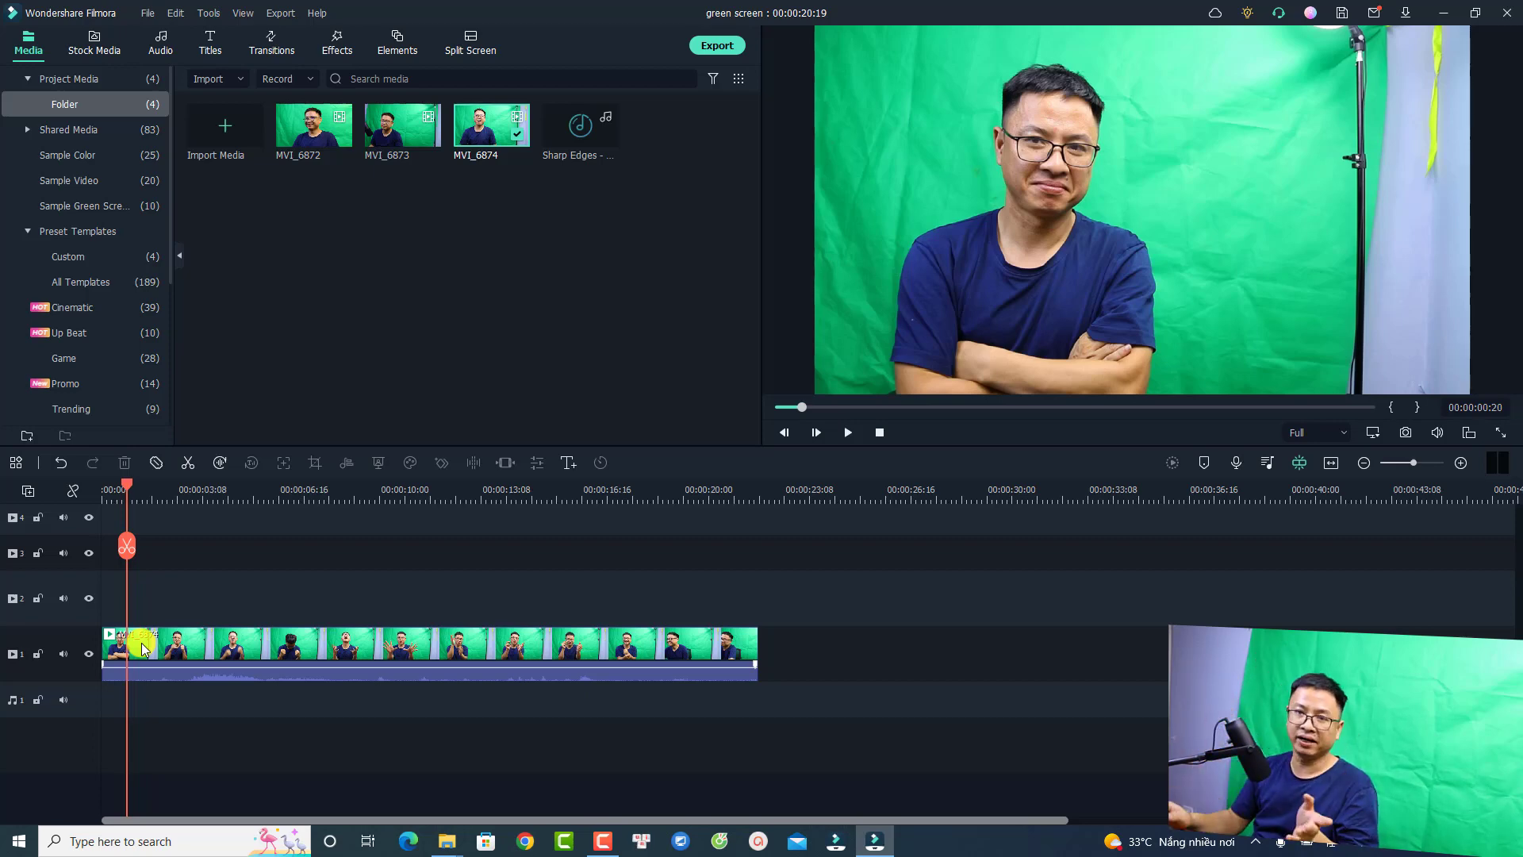
- Crop MVI_6874 with a Custom ratio to 1241 x 1027, excluding the right-side stand and curtain
{"action": "left_click", "coordinate": [198, 671]}
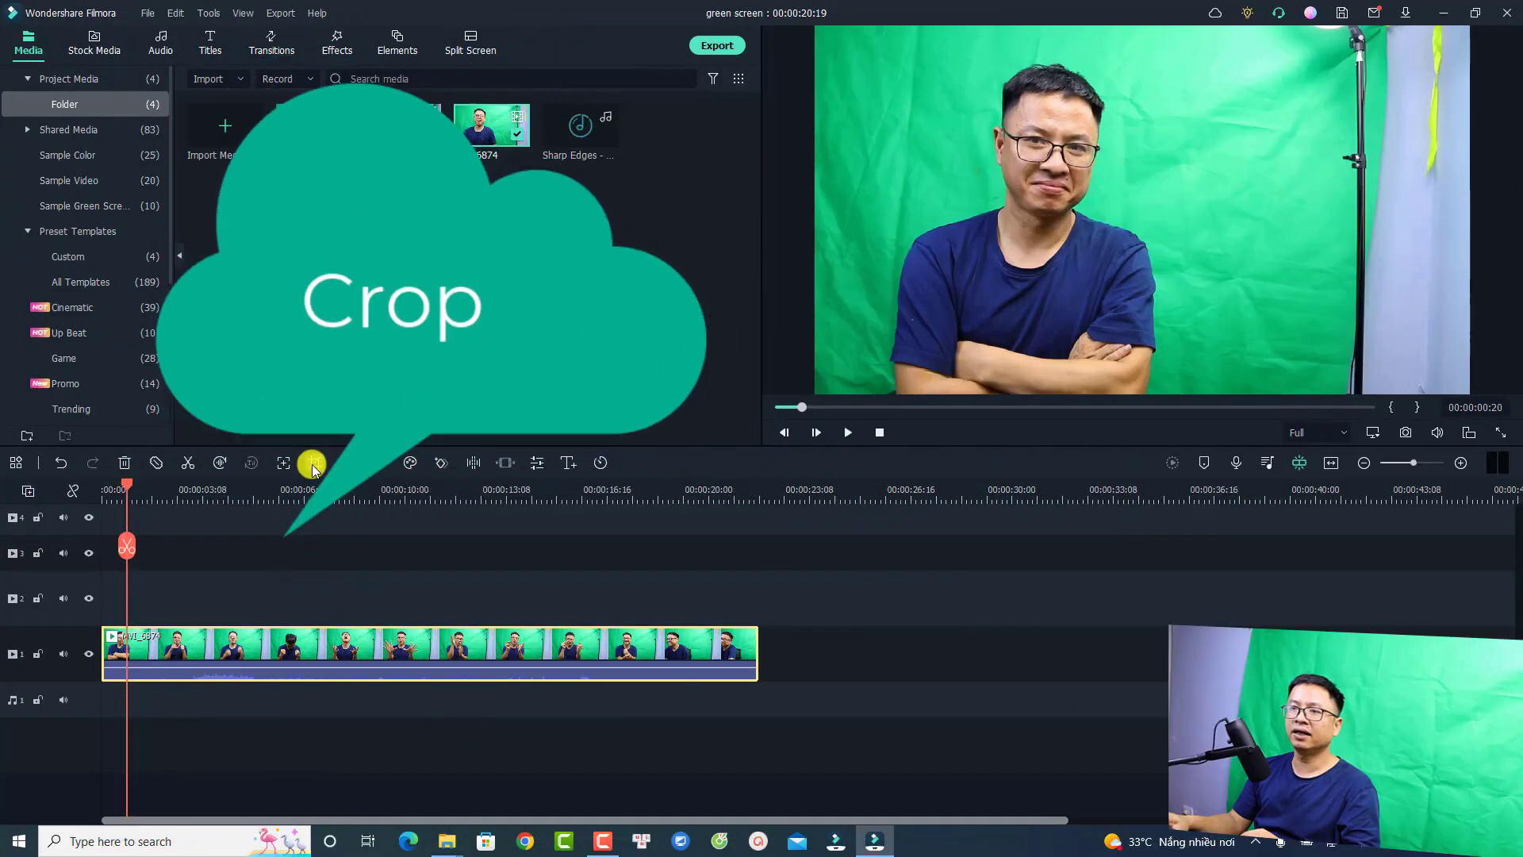
{"action": "key", "text": "alt+c"}
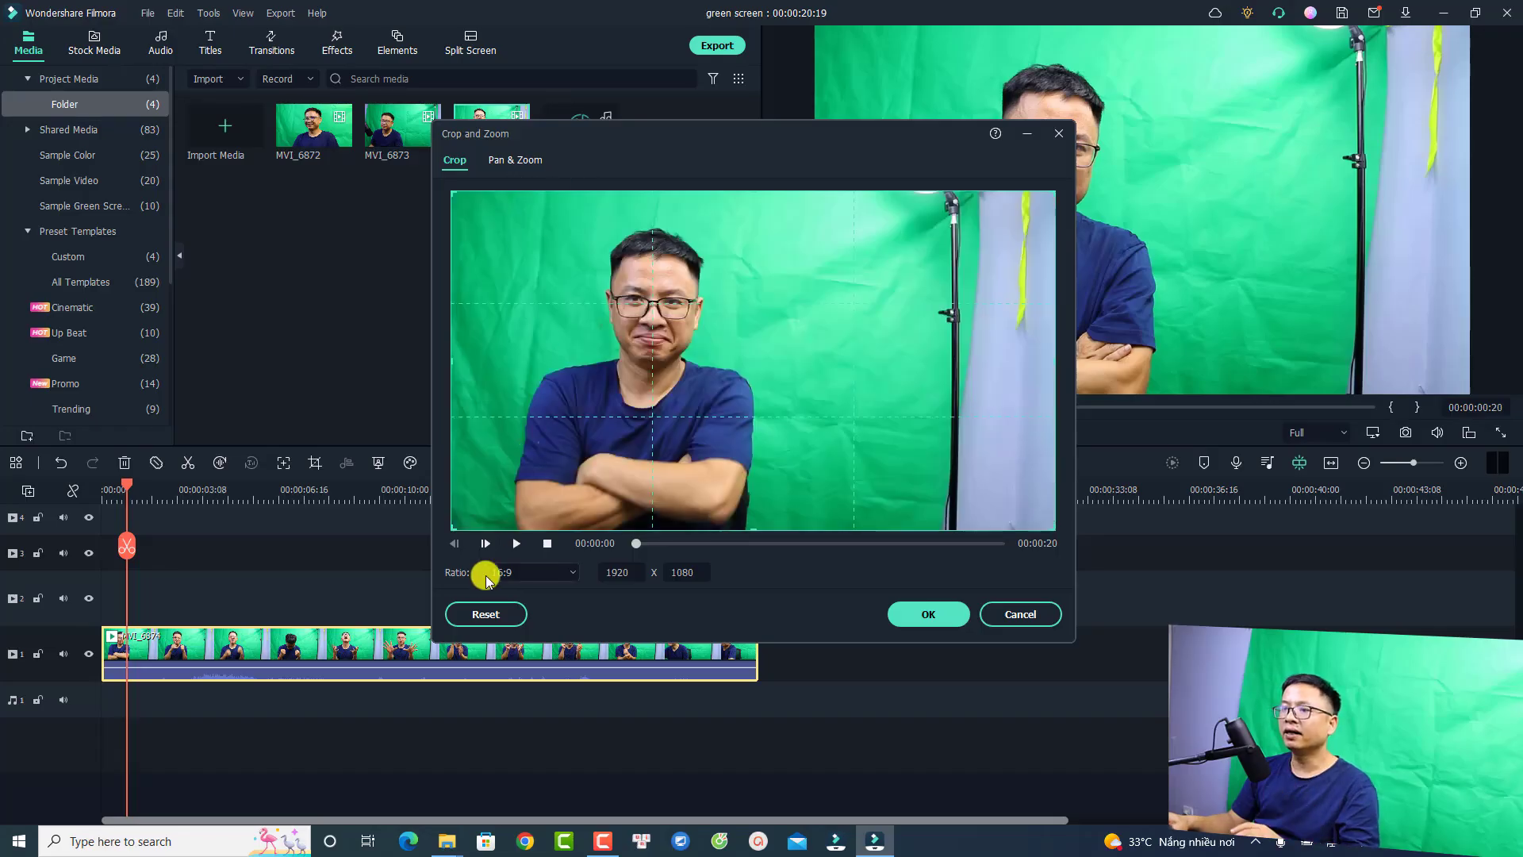
{"action": "left_click", "coordinate": [519, 572]}
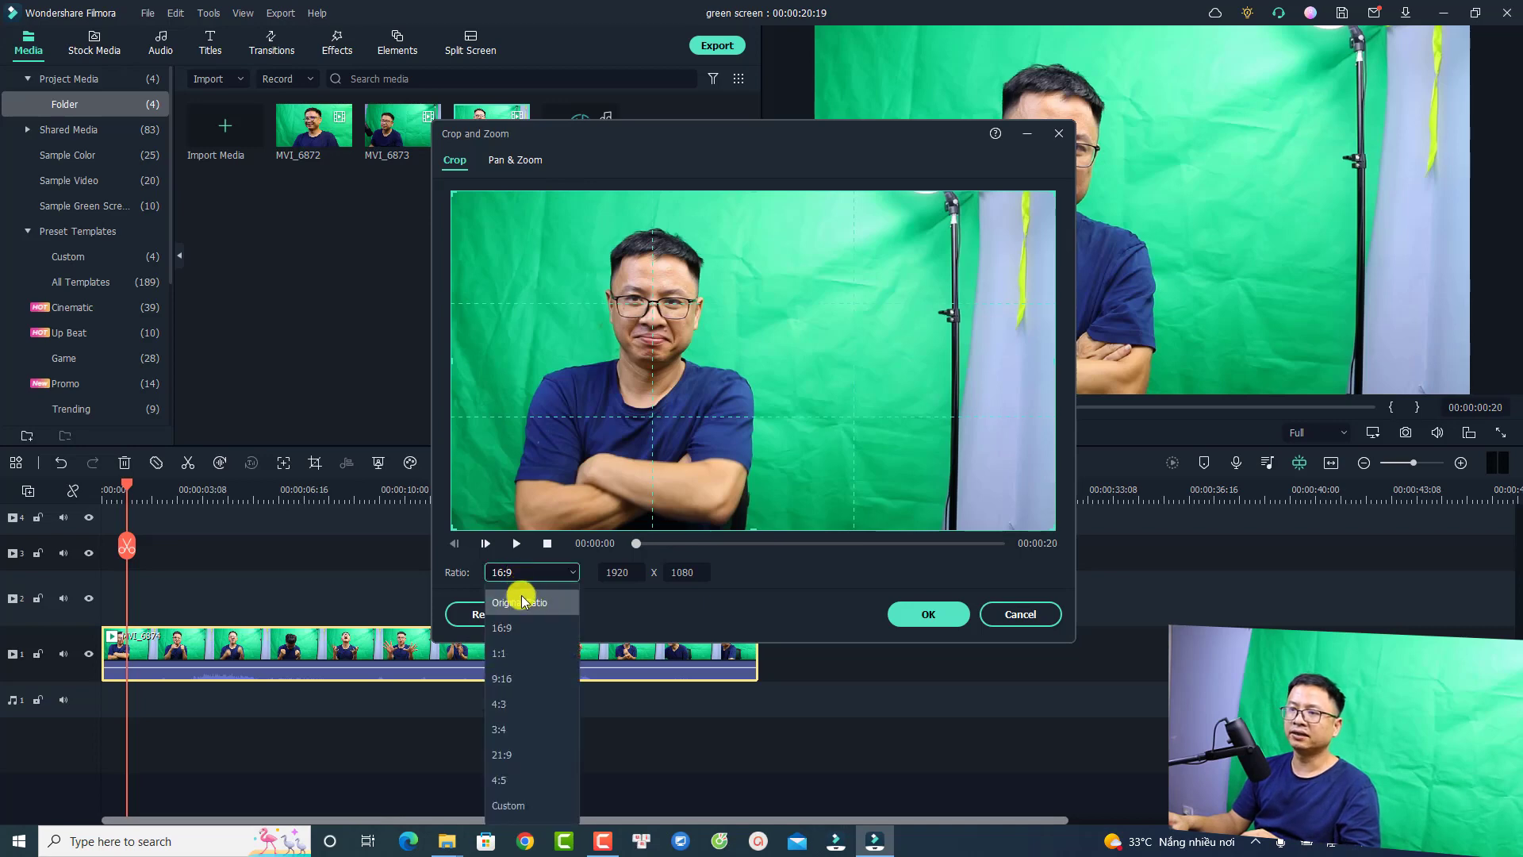
{"action": "left_click", "coordinate": [500, 806]}
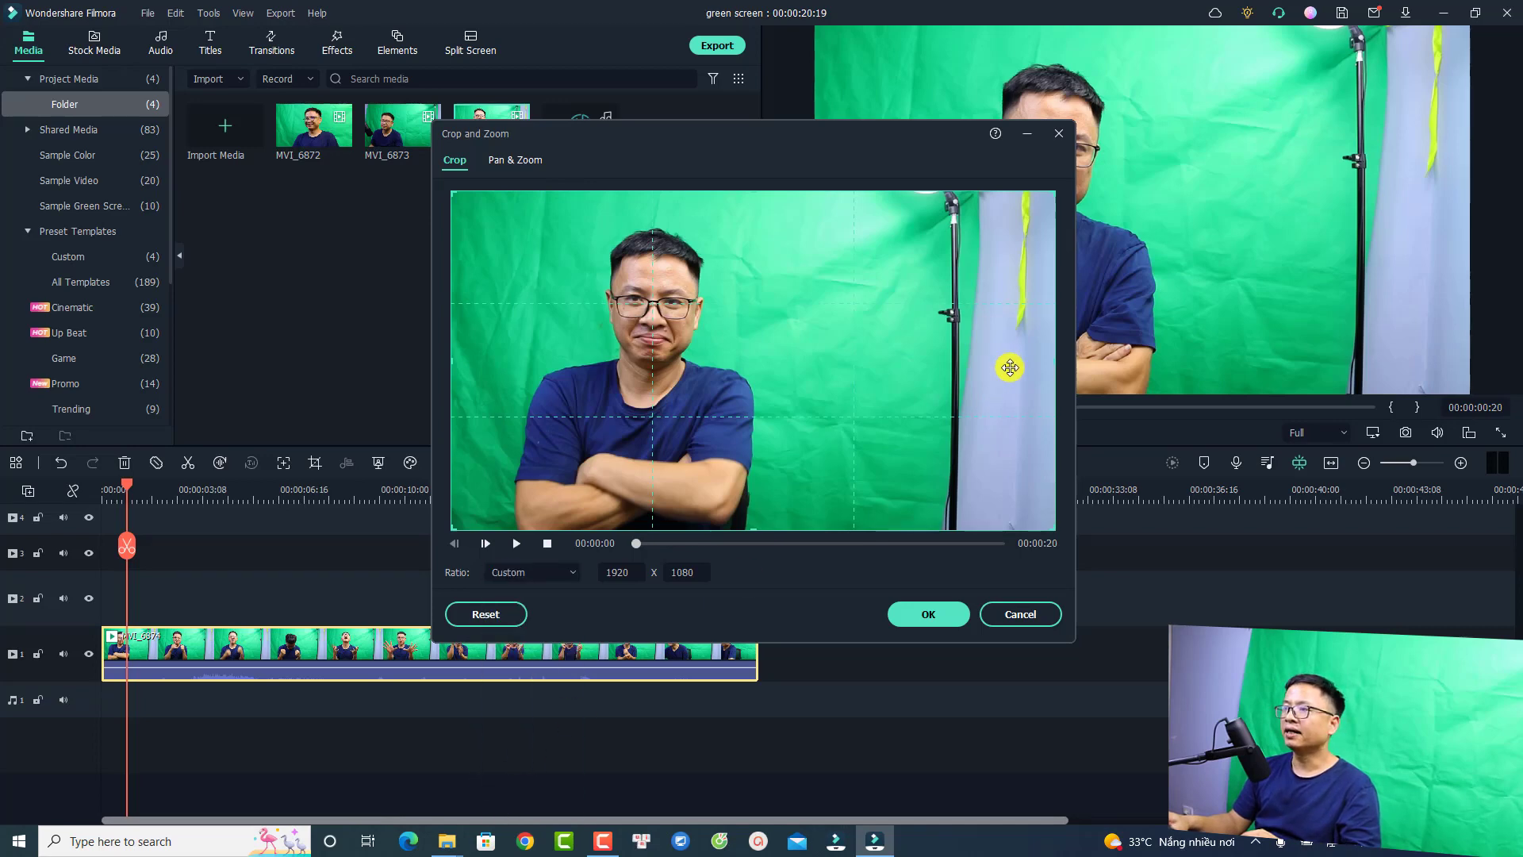
{"action": "left_click_drag", "start_coordinate": [1053, 363], "coordinate": [846, 381]}
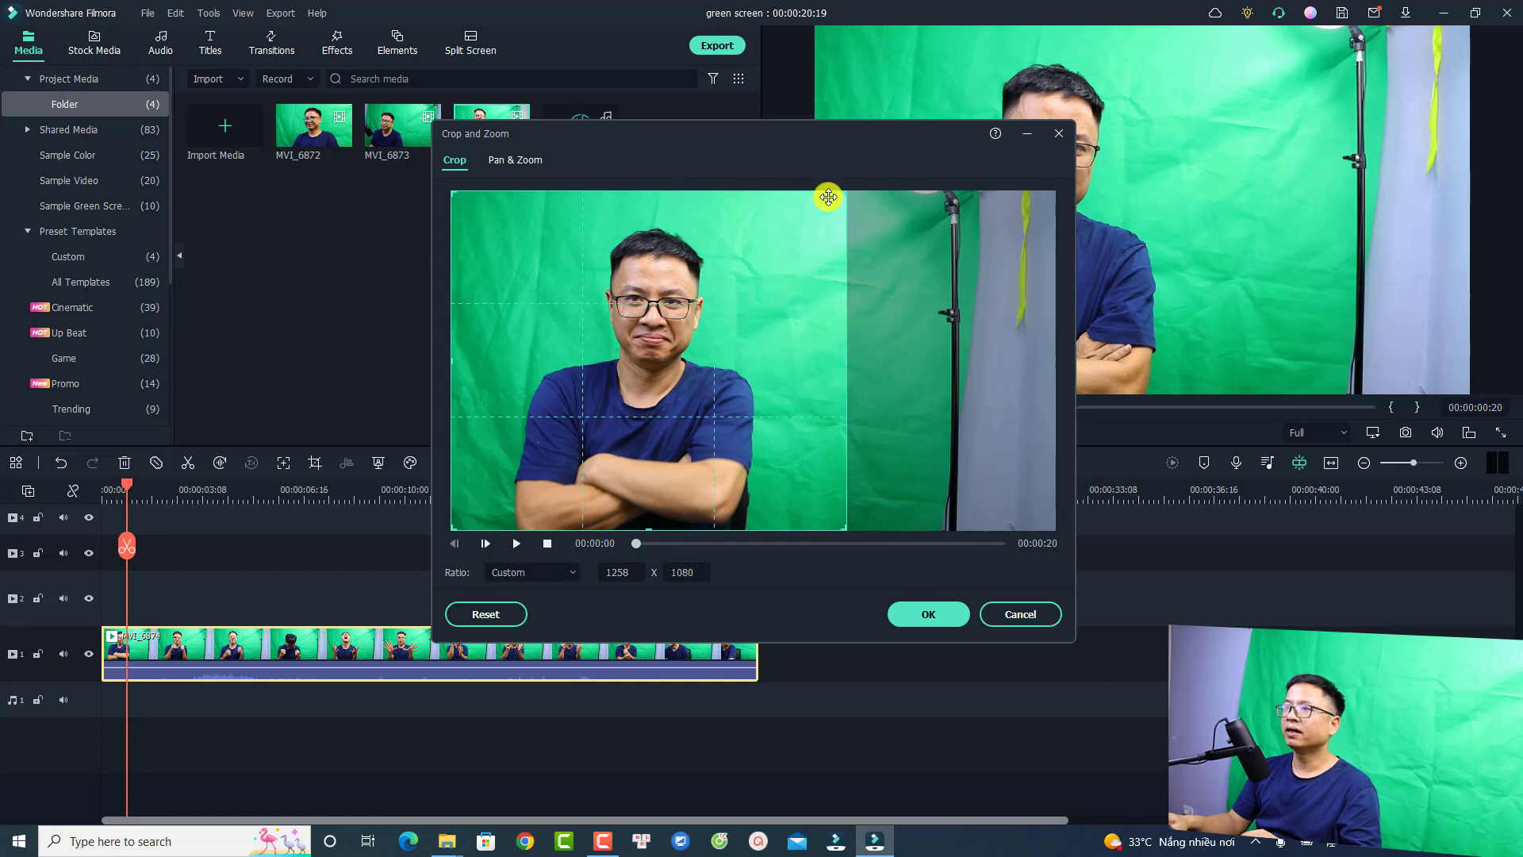
{"action": "left_click_drag", "start_coordinate": [840, 195], "coordinate": [841, 207]}
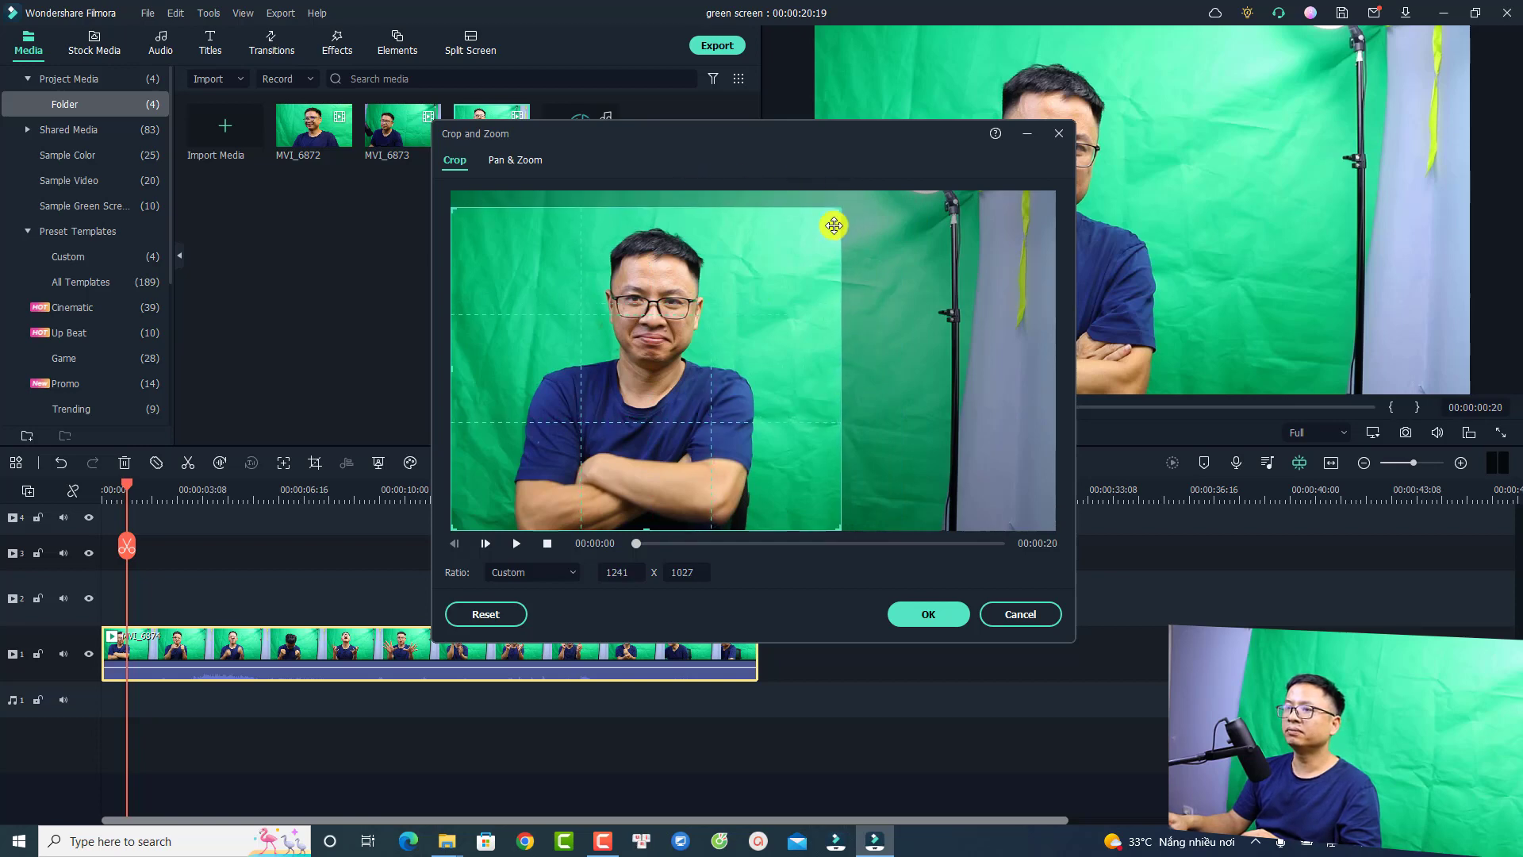
{"action": "left_click", "coordinate": [517, 544]}
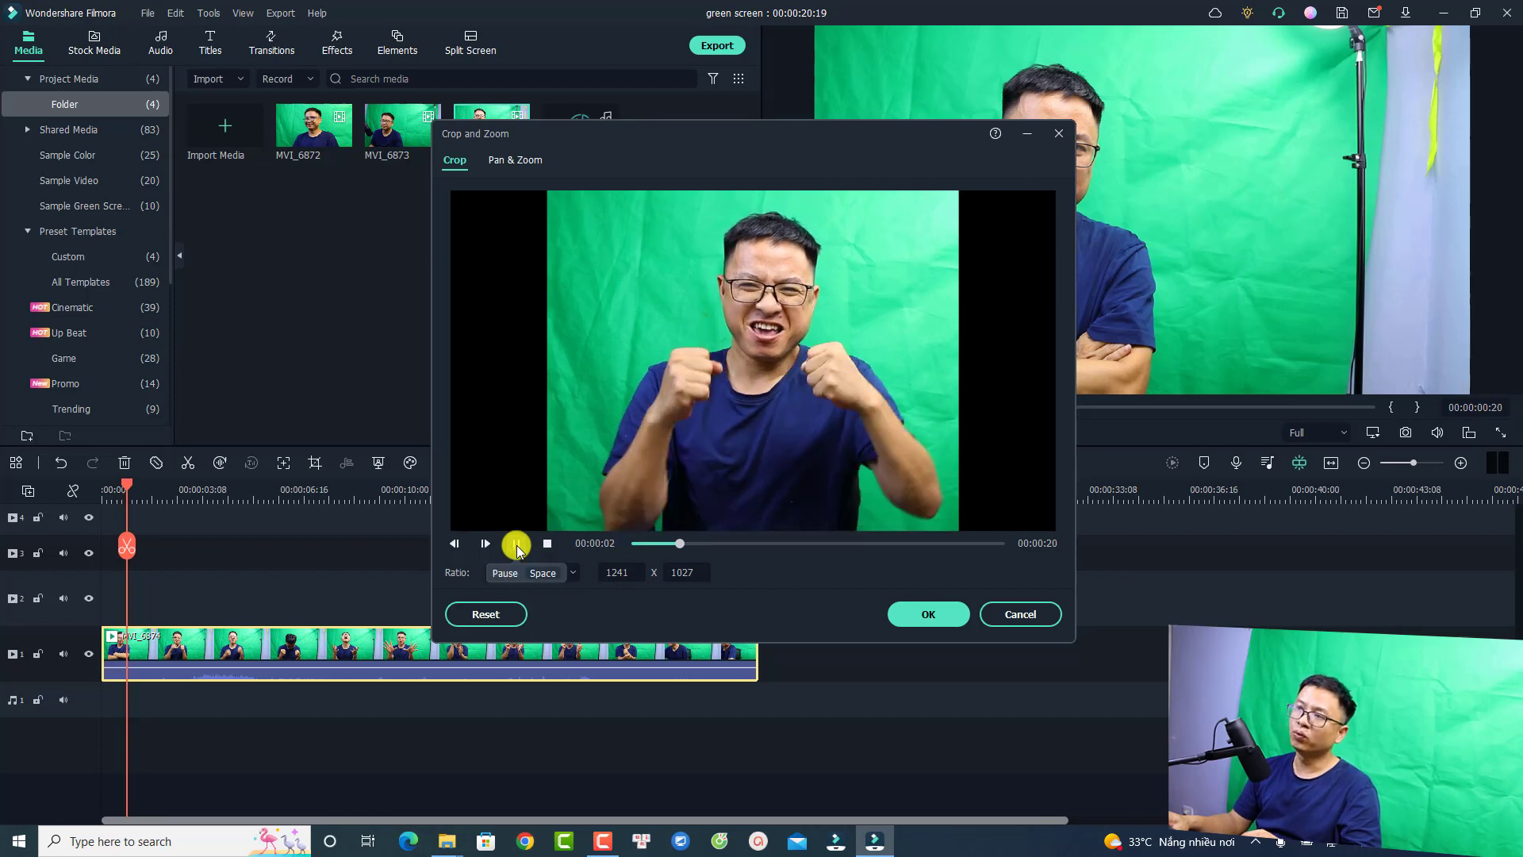
{"action": "left_click", "coordinate": [517, 545]}
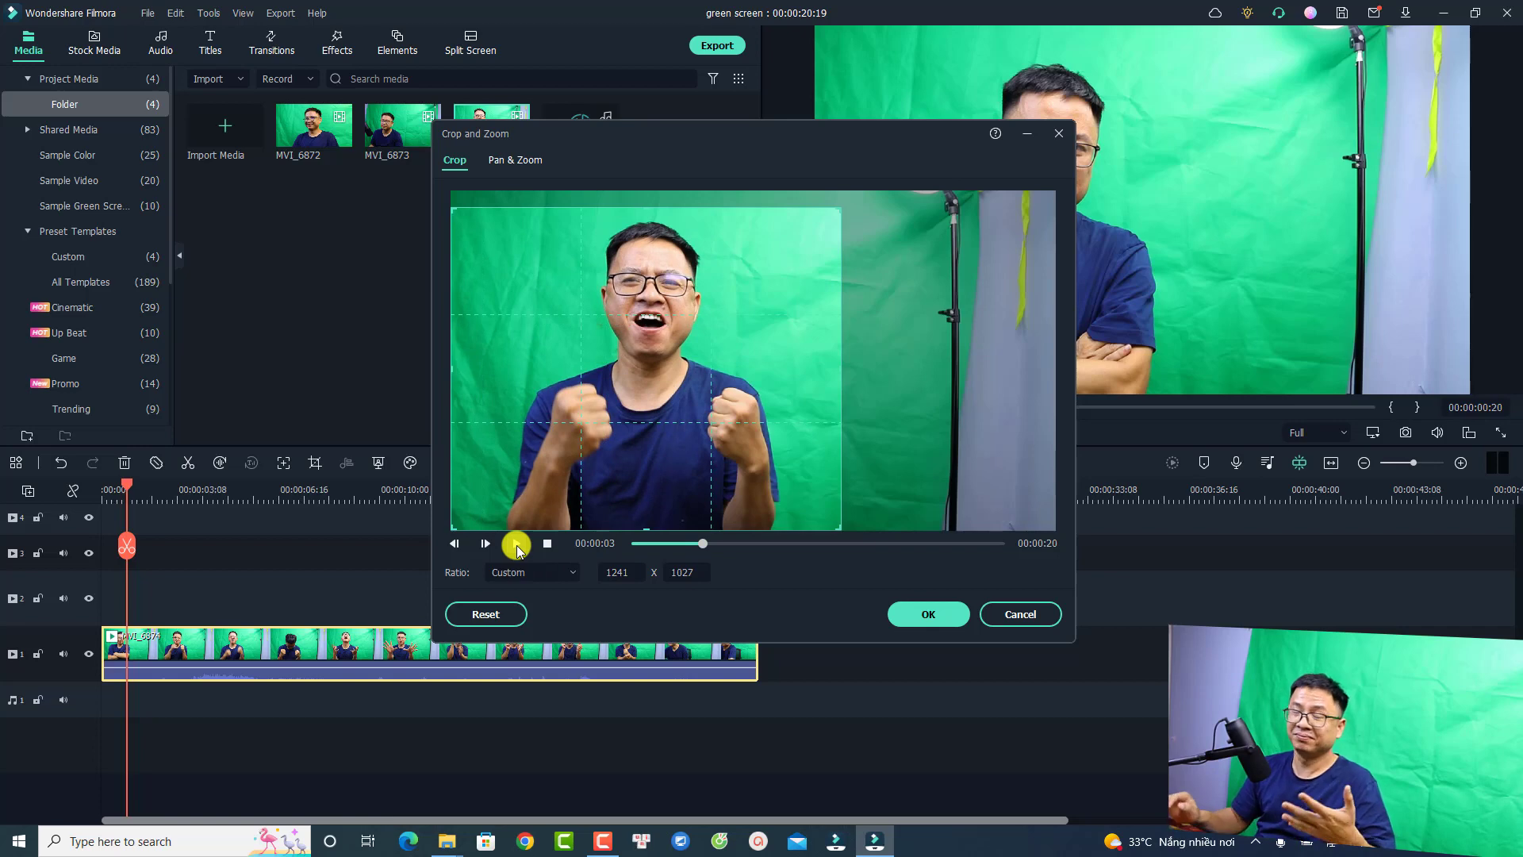
{"action": "left_click", "coordinate": [924, 613]}
{"action": "left_click", "coordinate": [259, 602]}
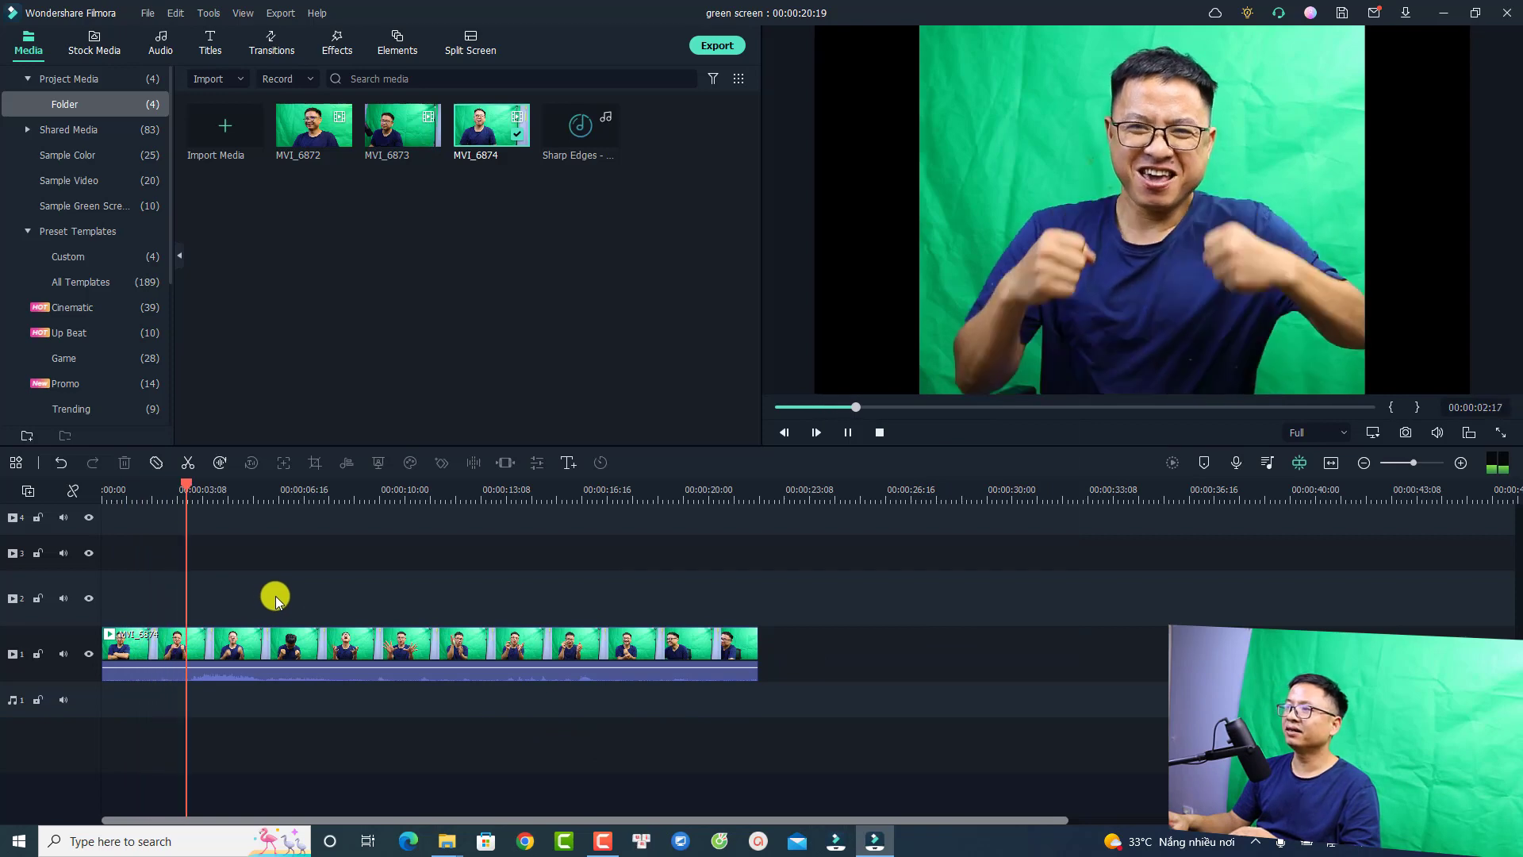
- Preview the cropped MVI_6874 clip and apply Chroma Key to it
{"action": "key", "text": "space"}
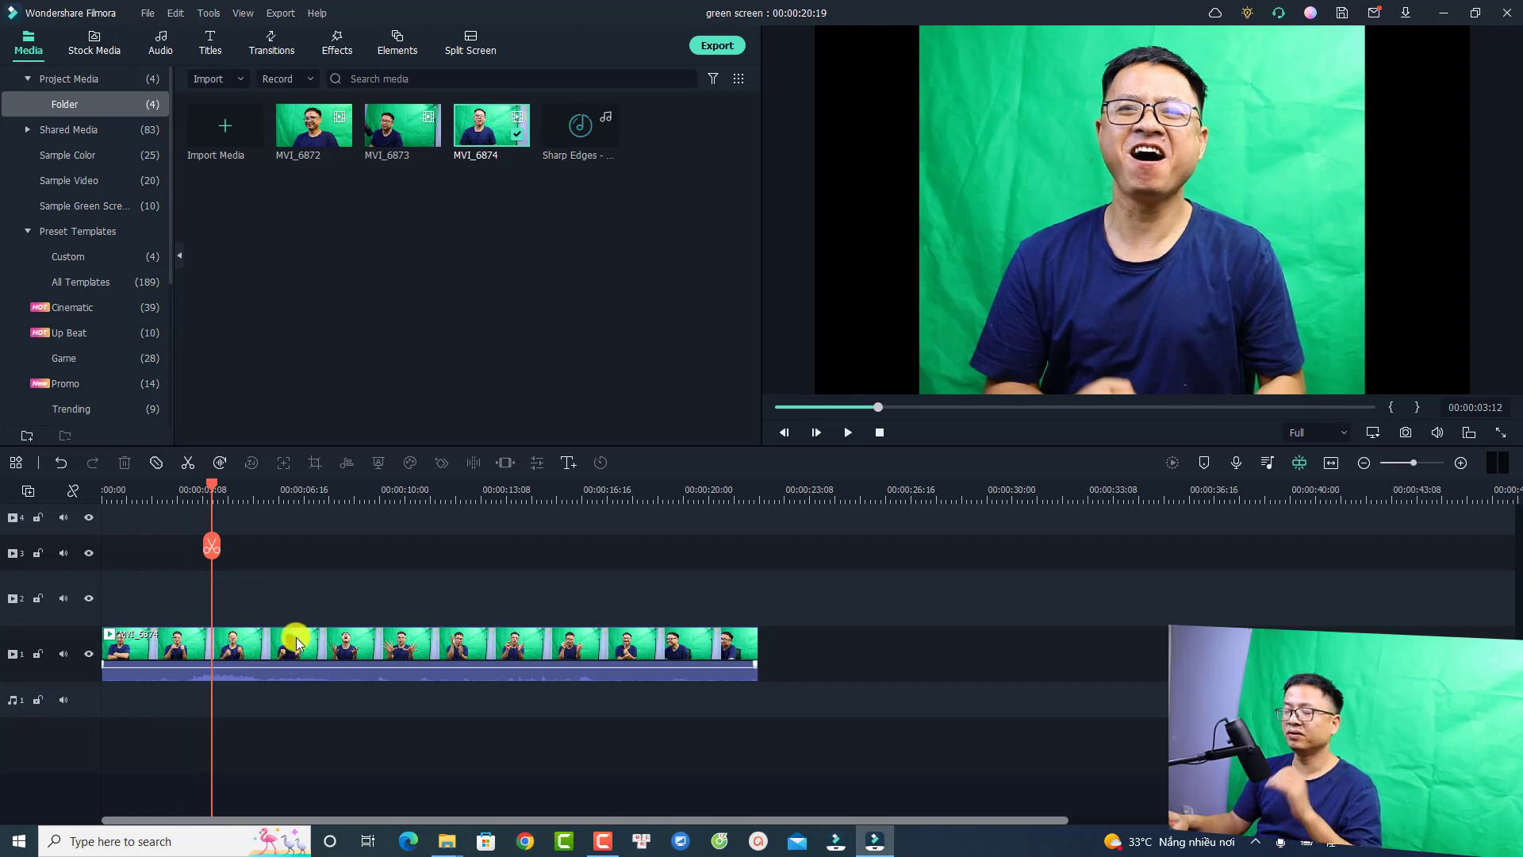
{"action": "left_click", "coordinate": [226, 643]}
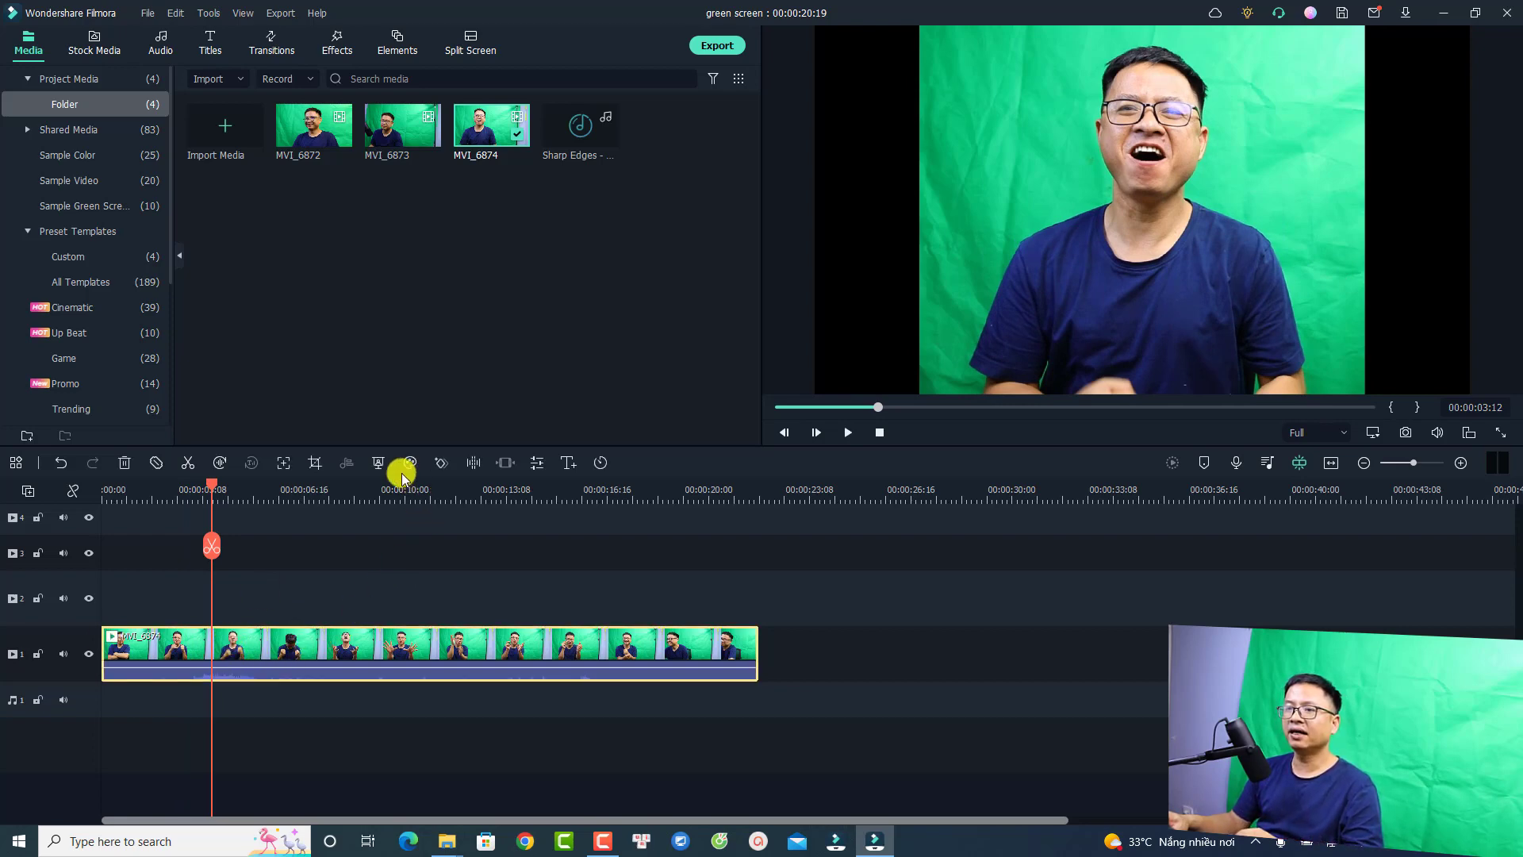
{"action": "left_click", "coordinate": [378, 463]}
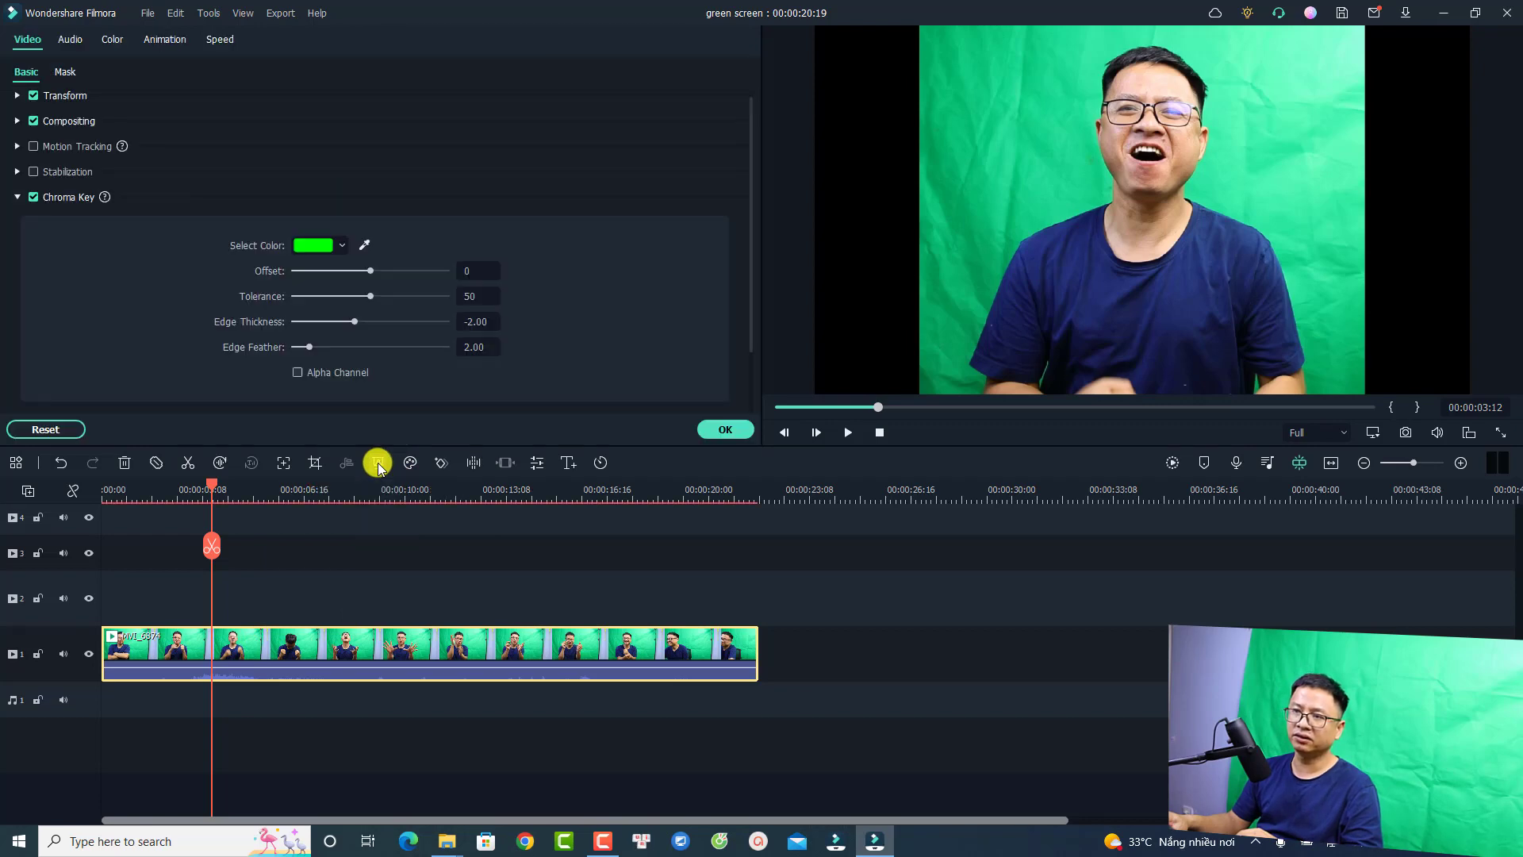
- Sample the green backdrop with the Chroma Key eyedropper and play back to check the key edges
{"action": "left_click", "coordinate": [364, 248]}
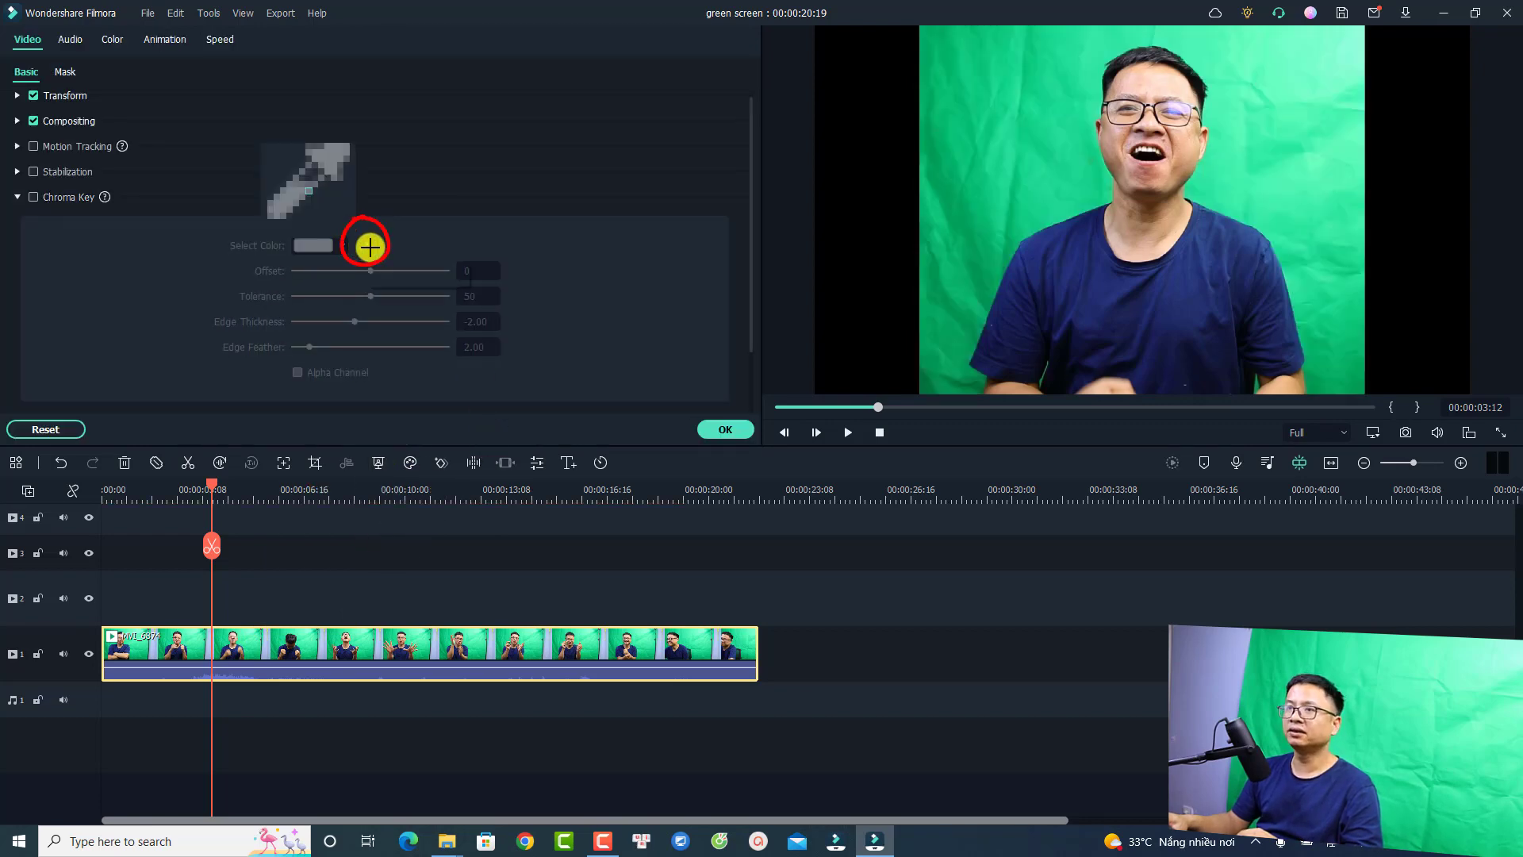
{"action": "left_click", "coordinate": [1080, 191]}
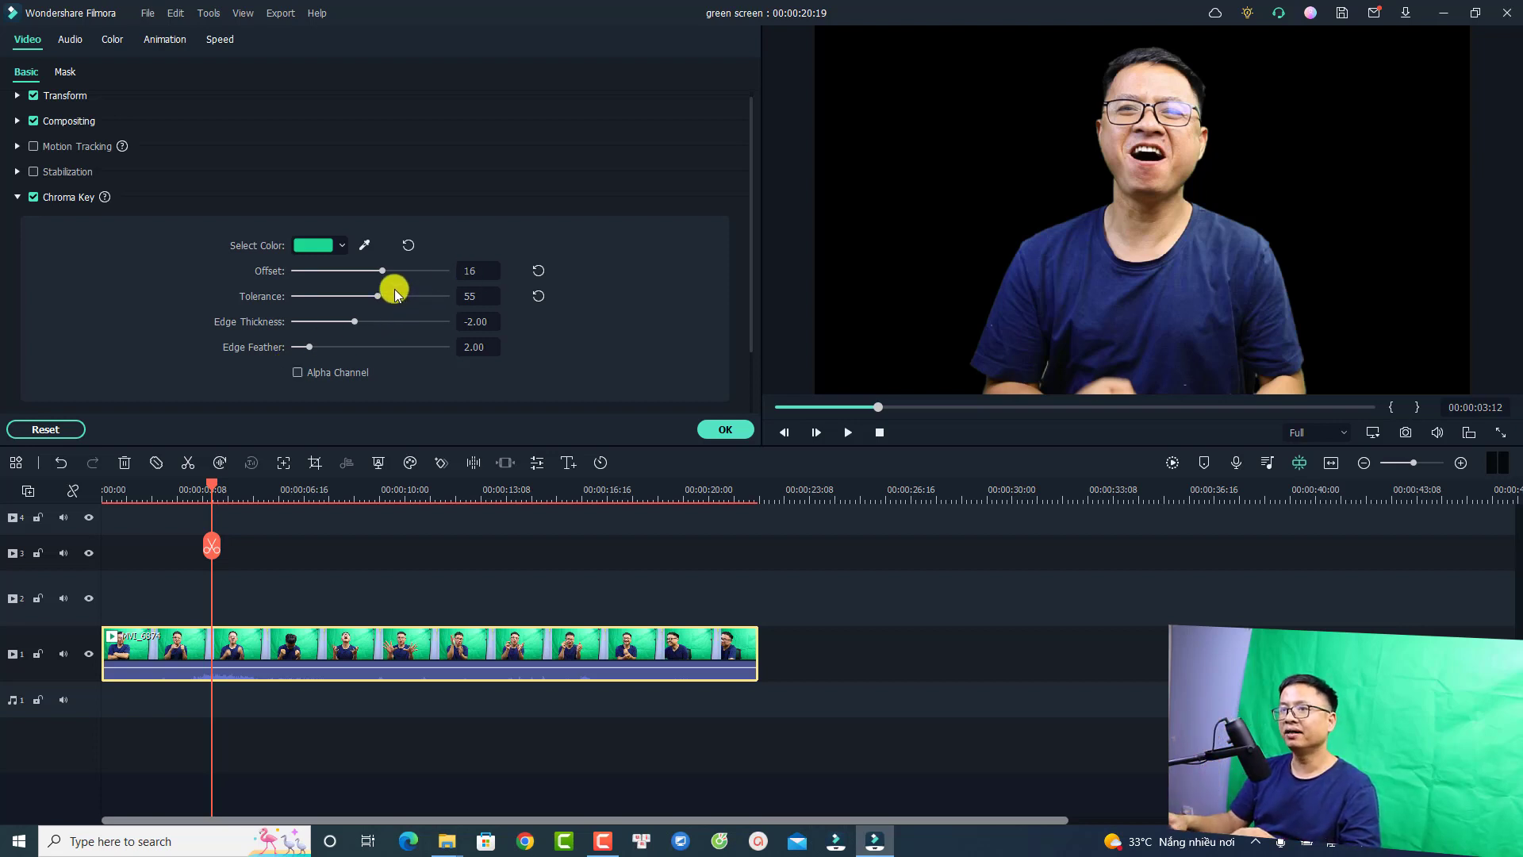
{"action": "key", "text": "space"}
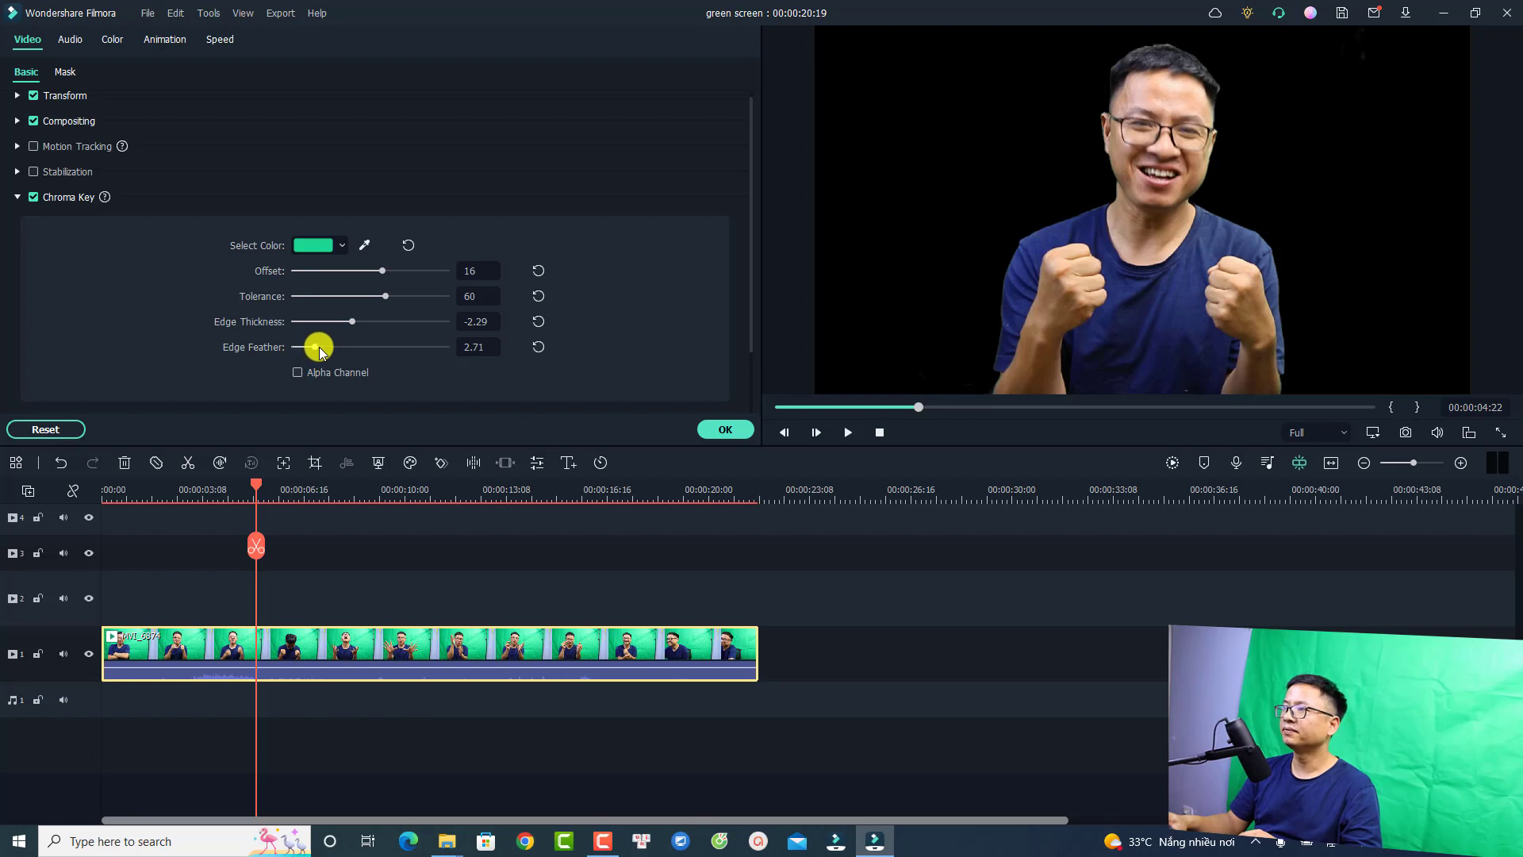
{"action": "key", "text": "space"}
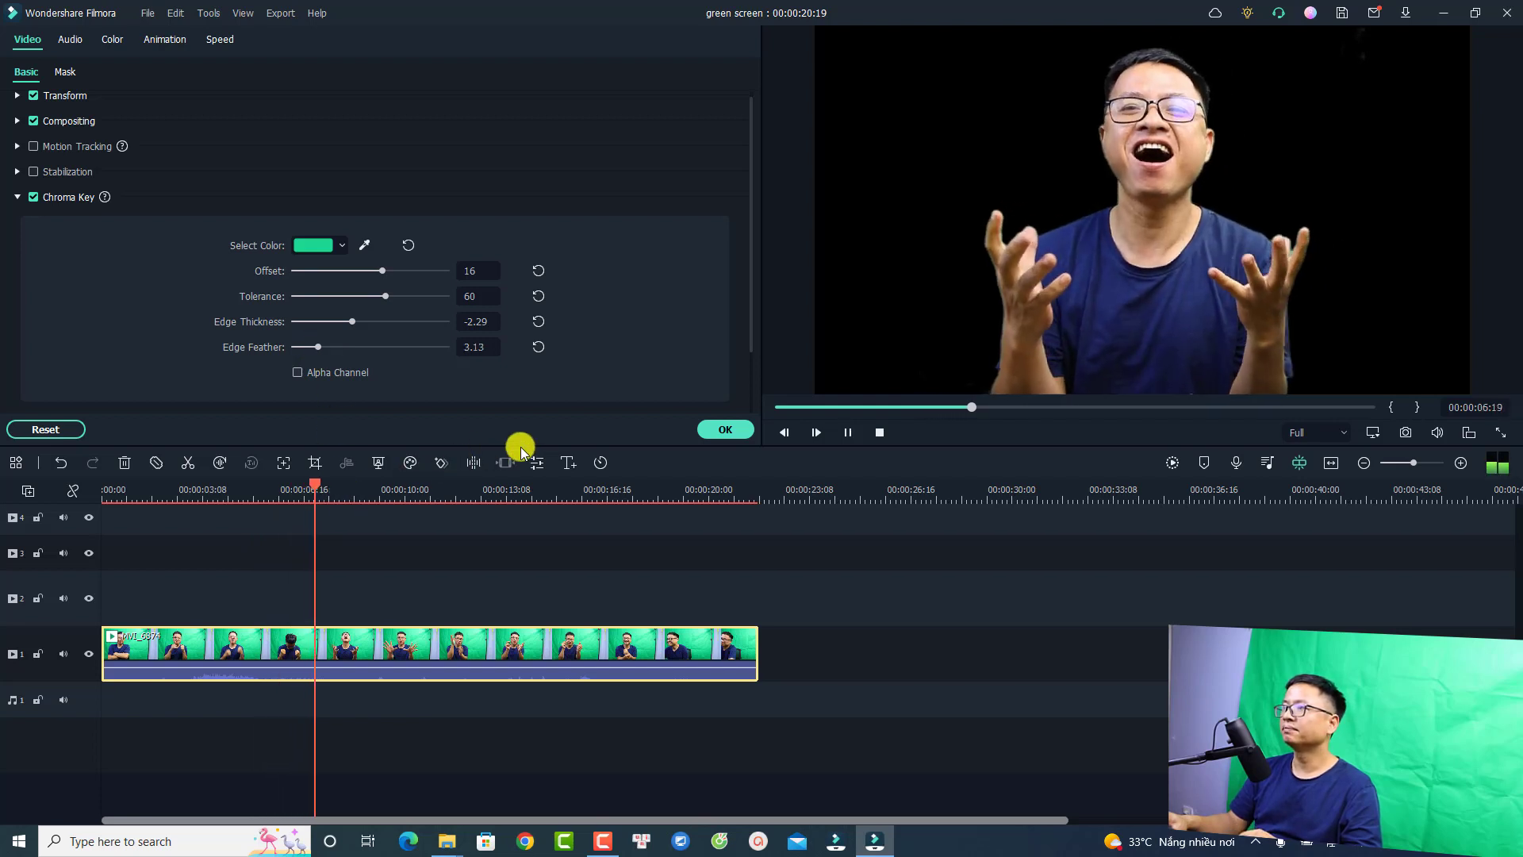
{"action": "key", "text": "space"}
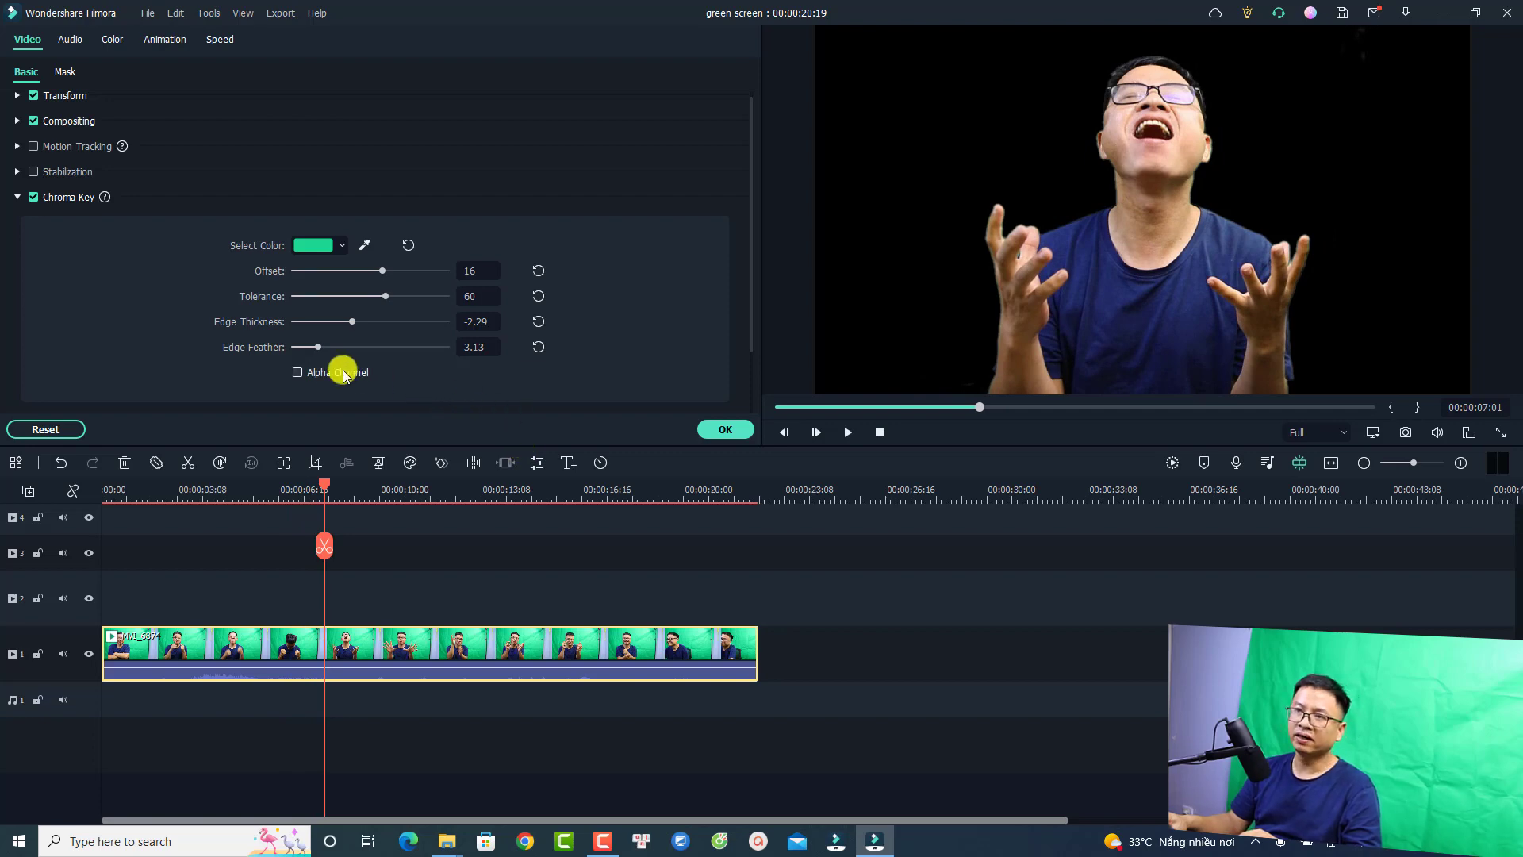
- View the key as an alpha-channel matte and play it to check for holes
{"action": "left_click", "coordinate": [299, 373]}
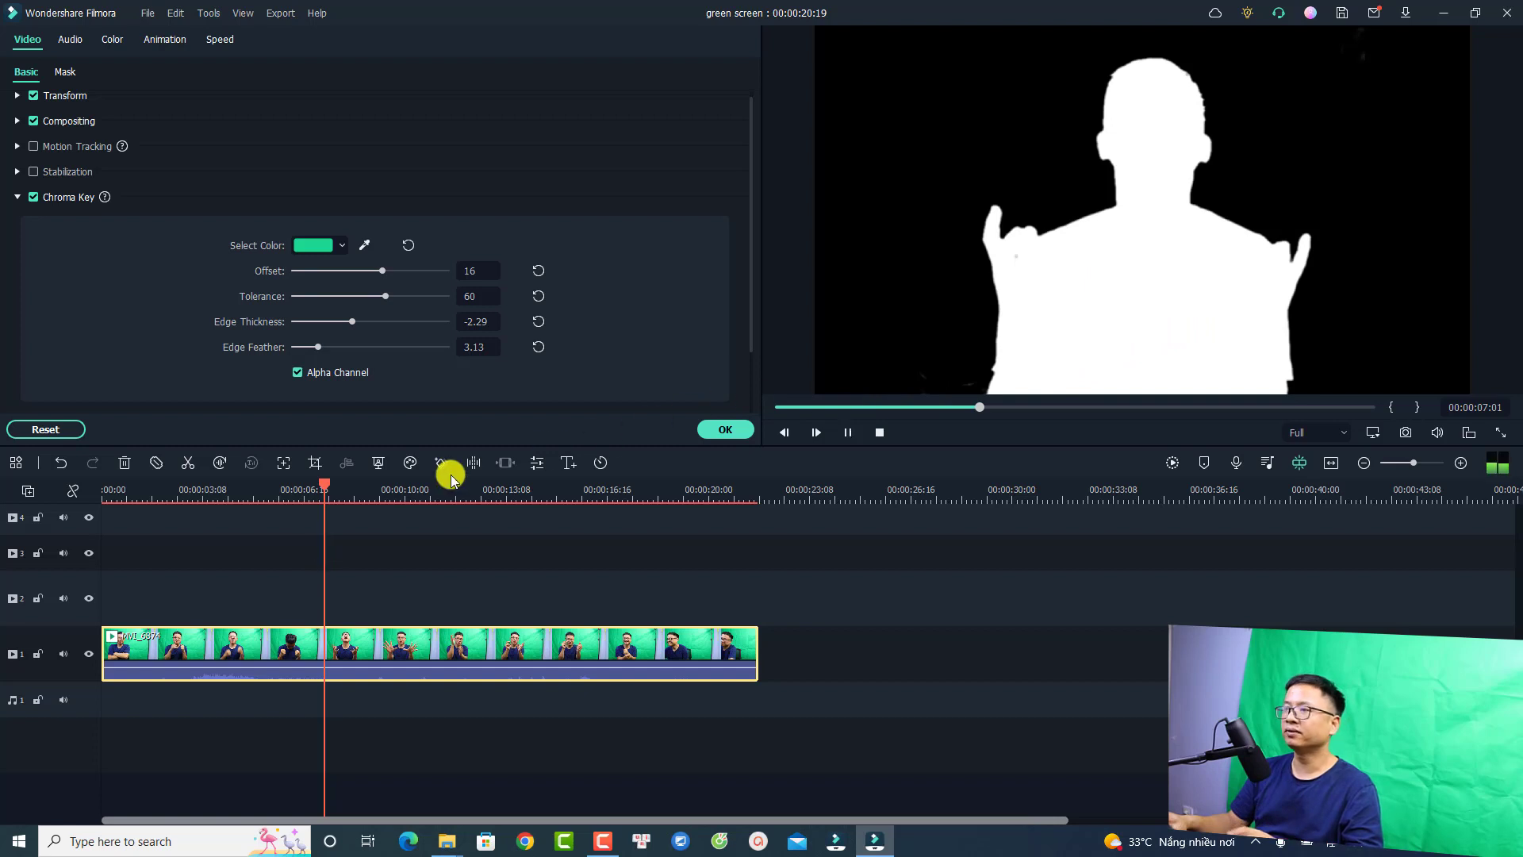
{"action": "key", "text": "space"}
{"action": "key", "text": "space"}
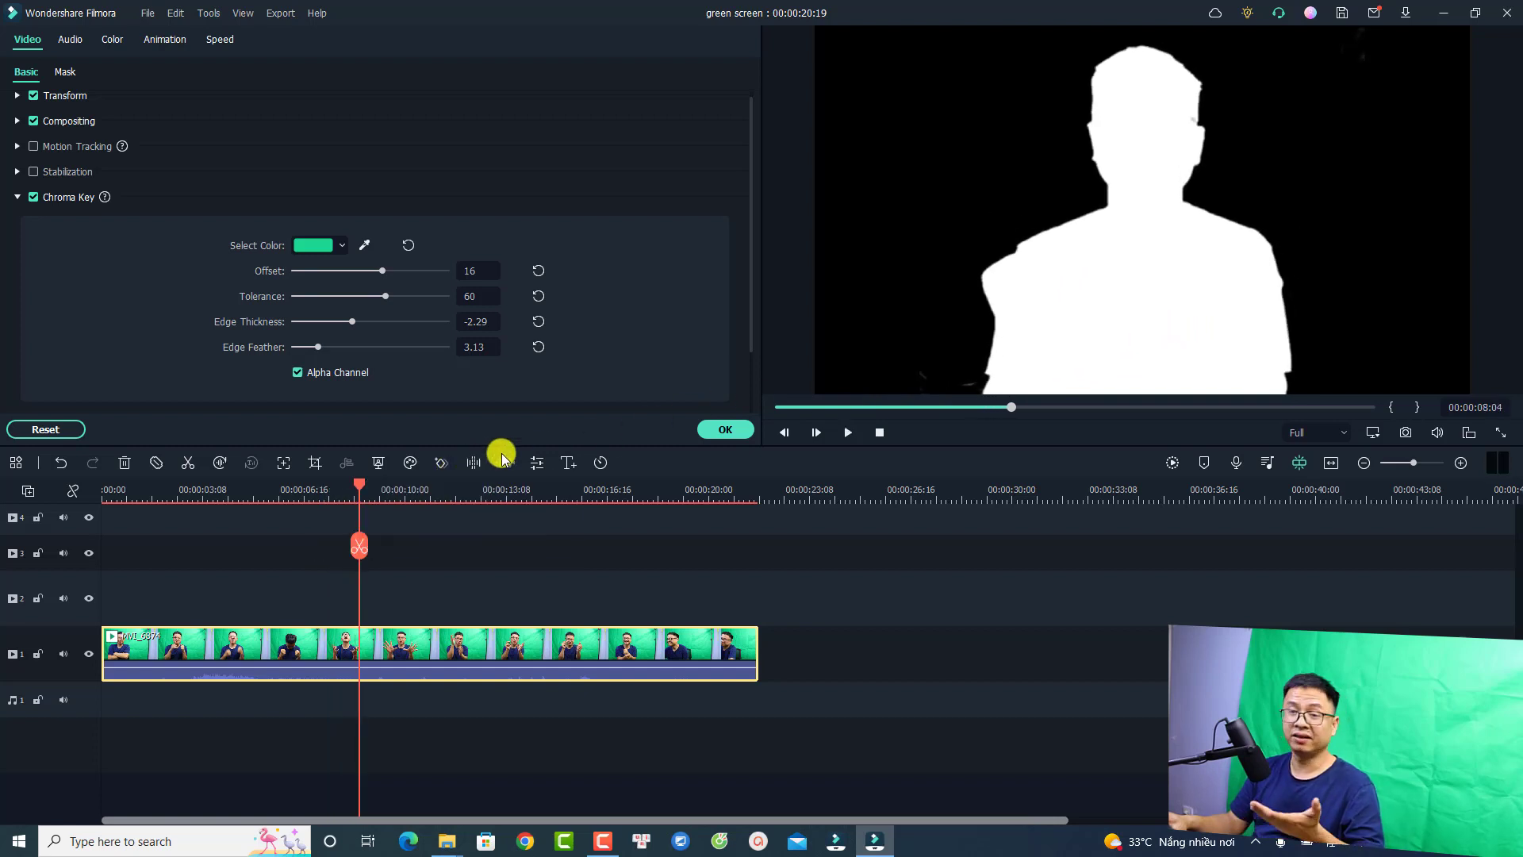
{"action": "left_click", "coordinate": [725, 429]}
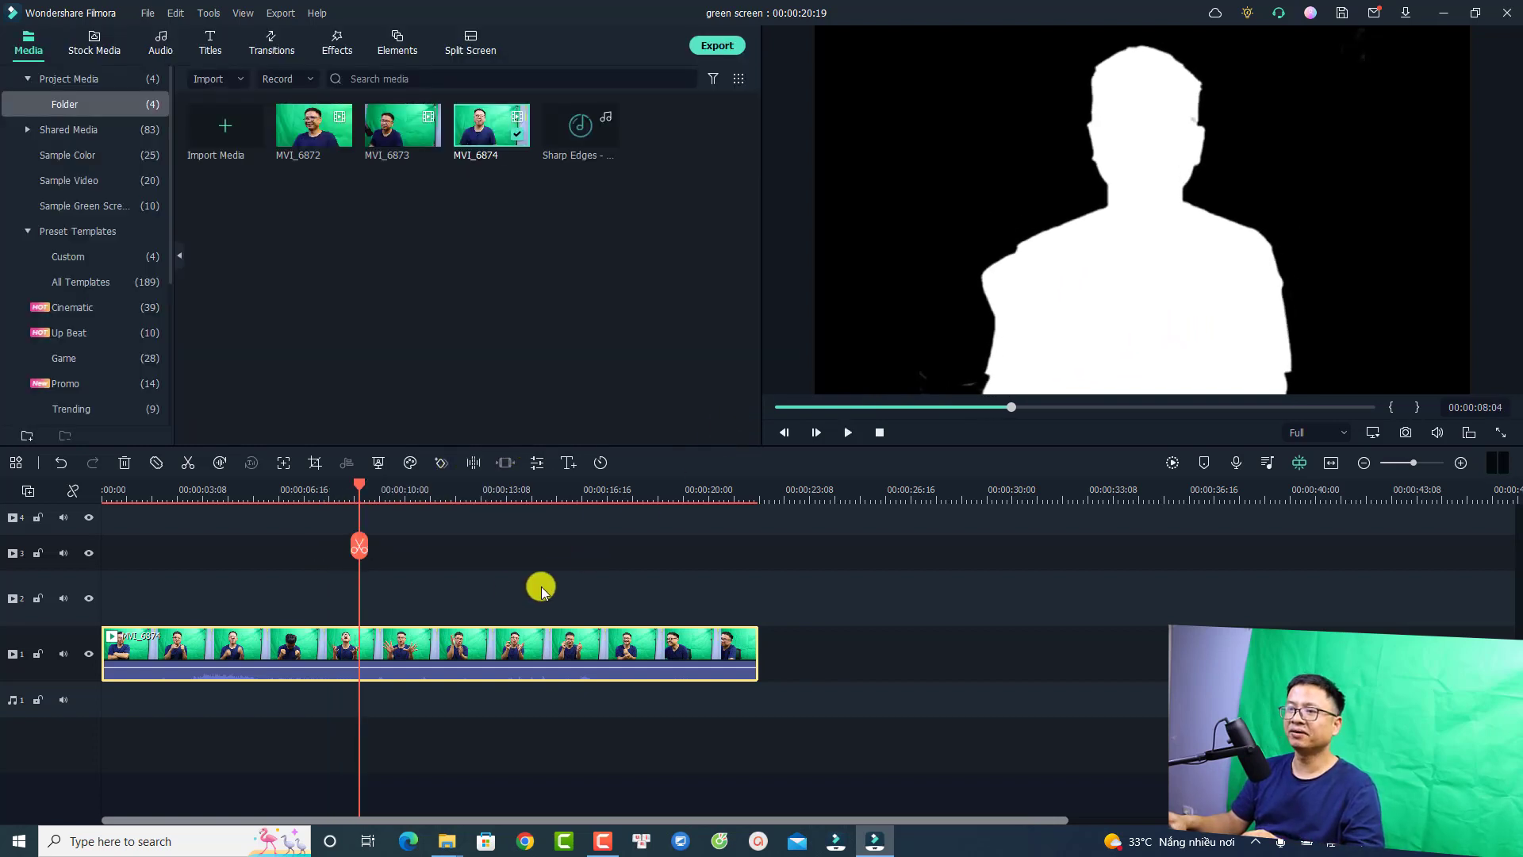
- Turn the Alpha Channel view back off and confirm the chroma key settings
{"action": "double_click", "coordinate": [369, 655]}
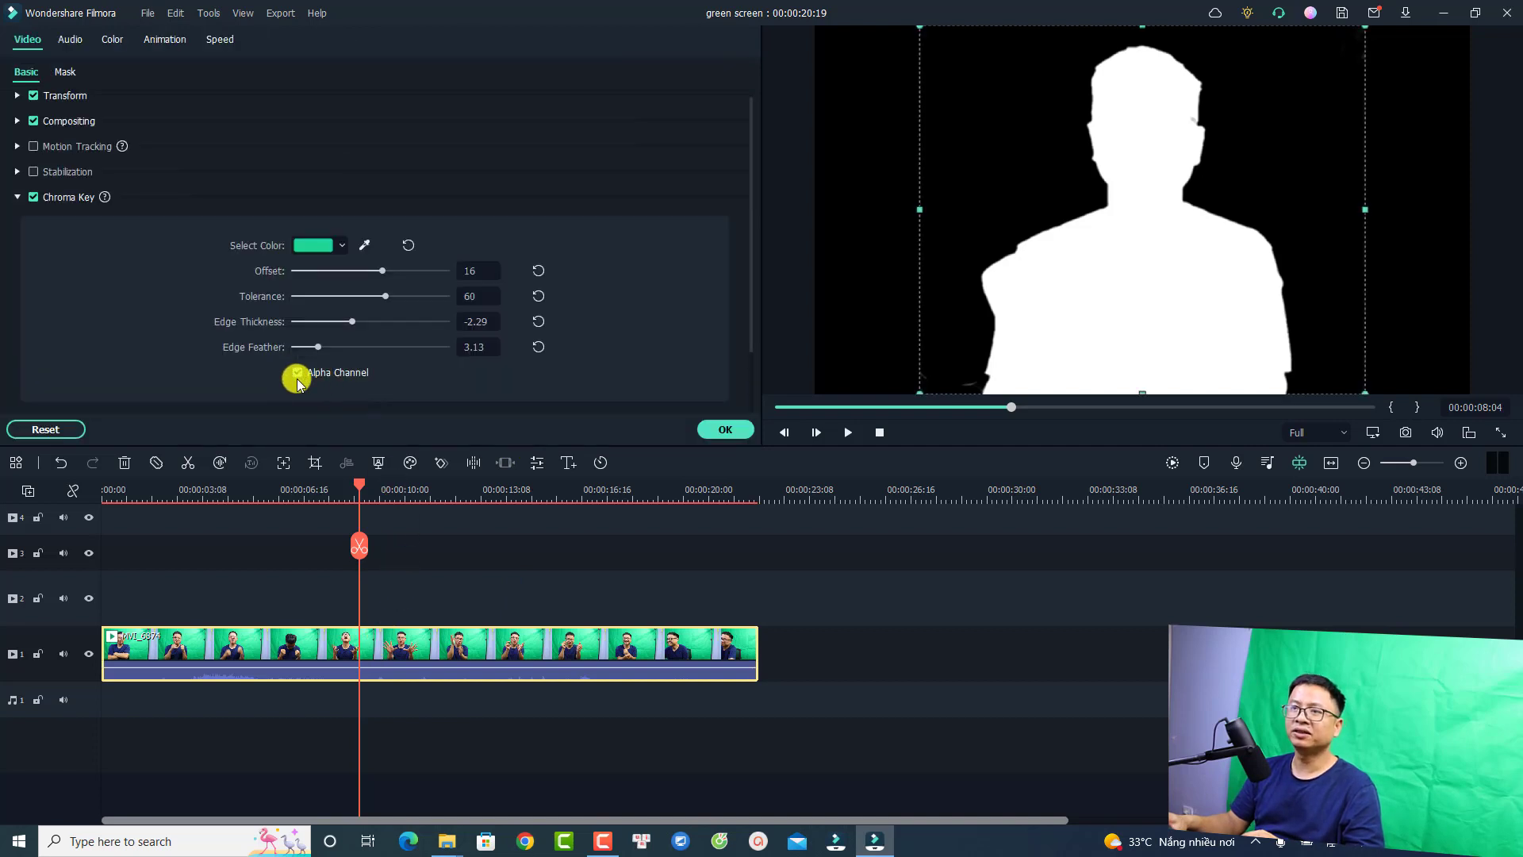
{"action": "left_click", "coordinate": [297, 372]}
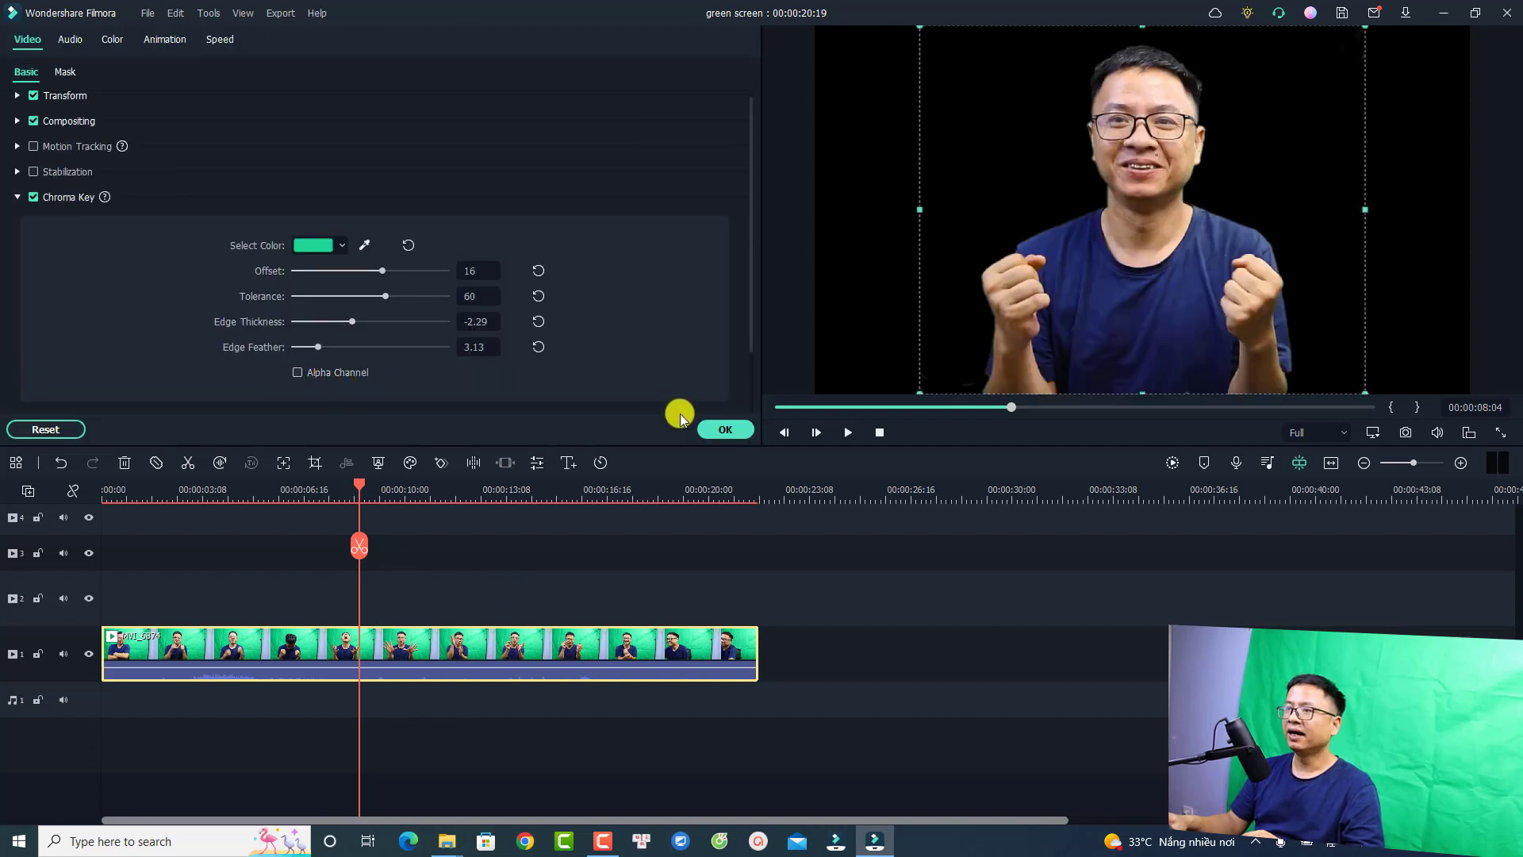
{"action": "left_click", "coordinate": [724, 429]}
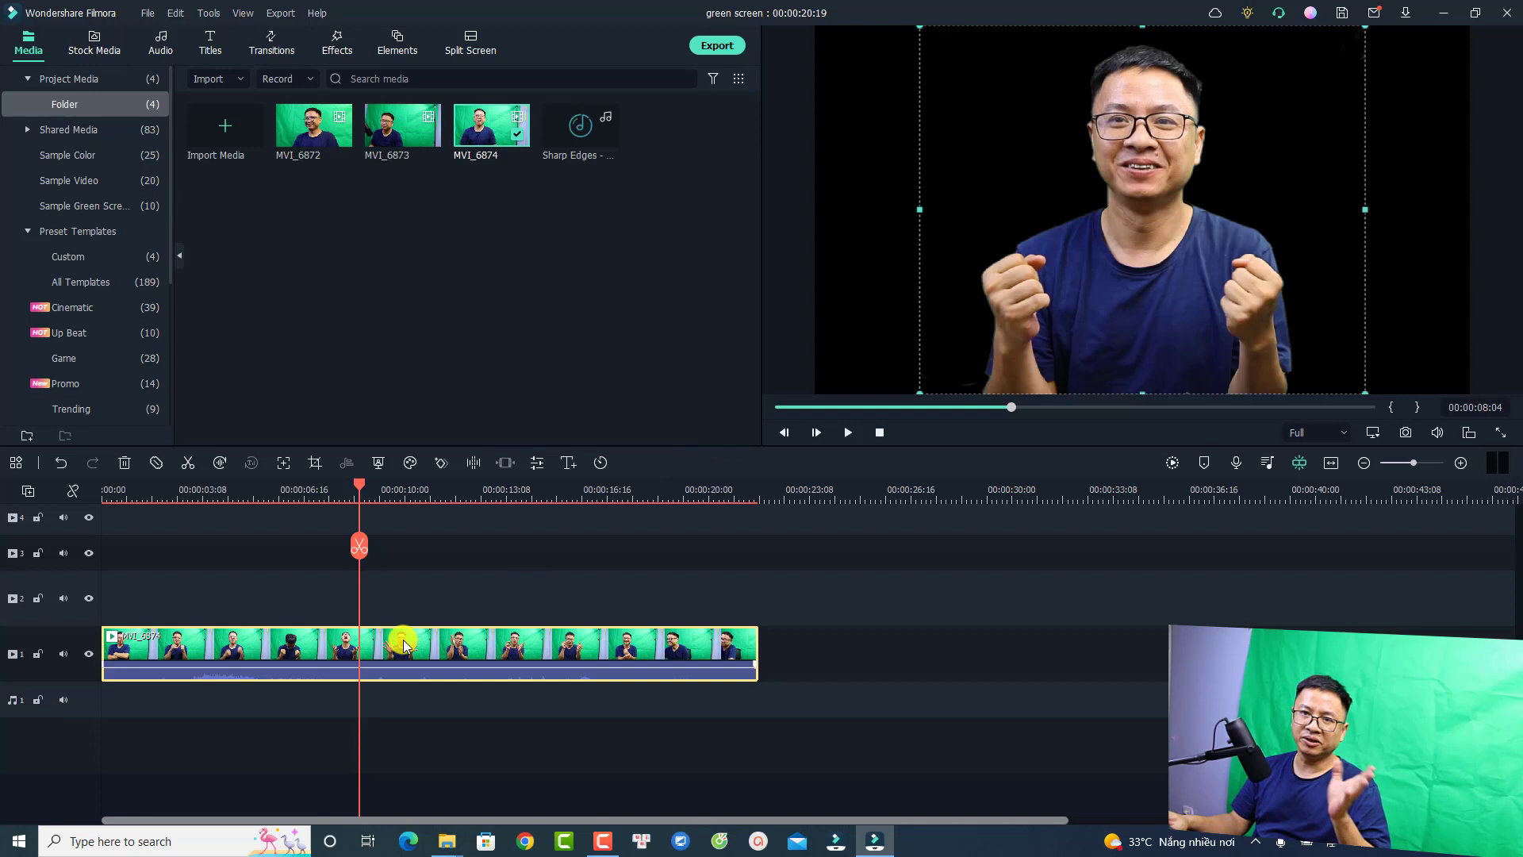
- Play the keyed clip from the start of the timeline
{"action": "left_click", "coordinate": [107, 494]}
{"action": "key", "text": "space"}
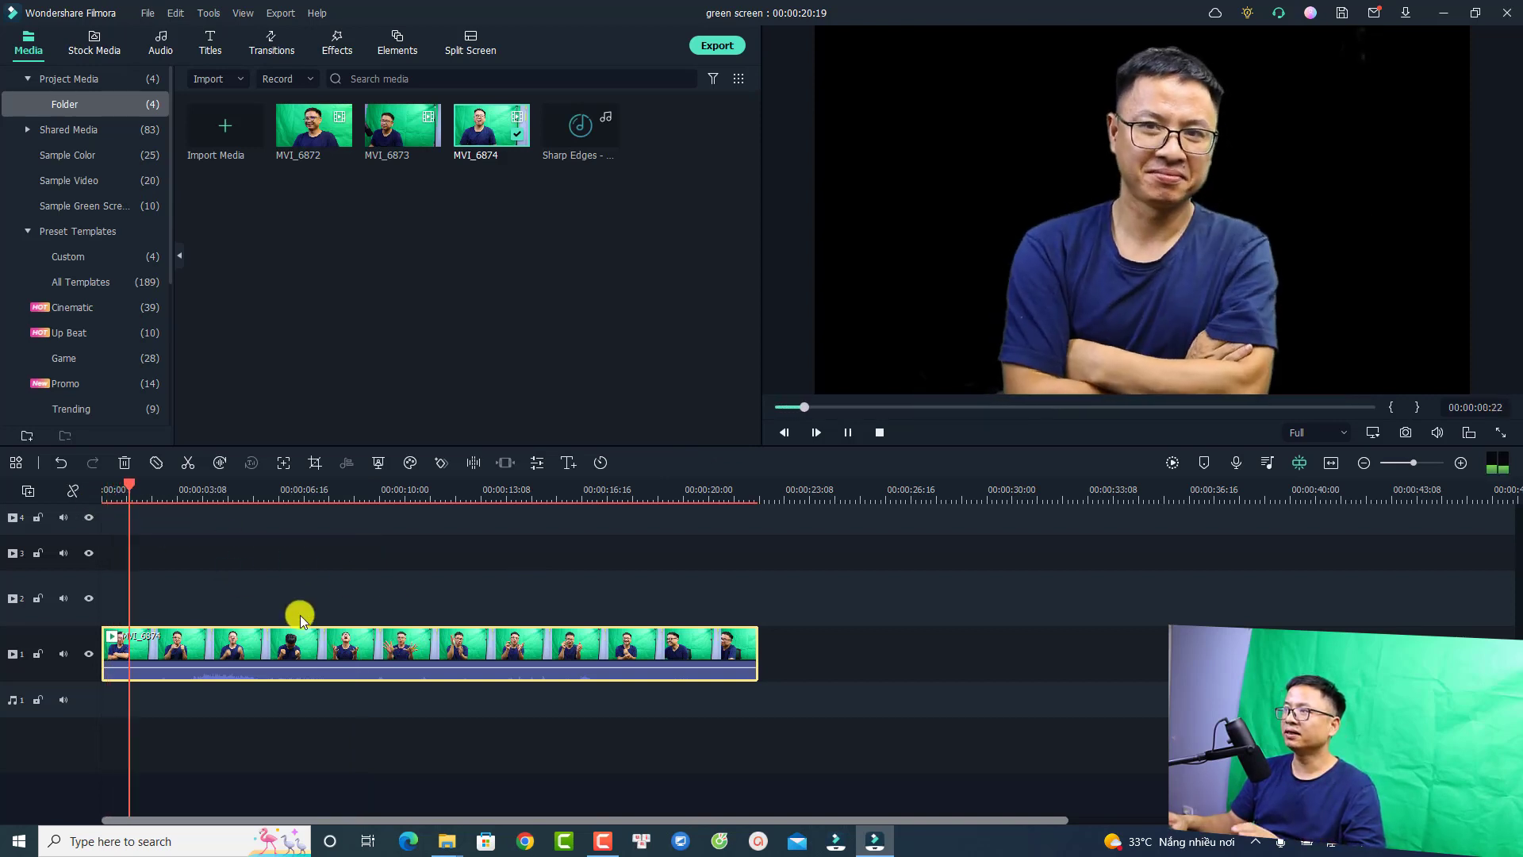
{"action": "key", "text": "space"}
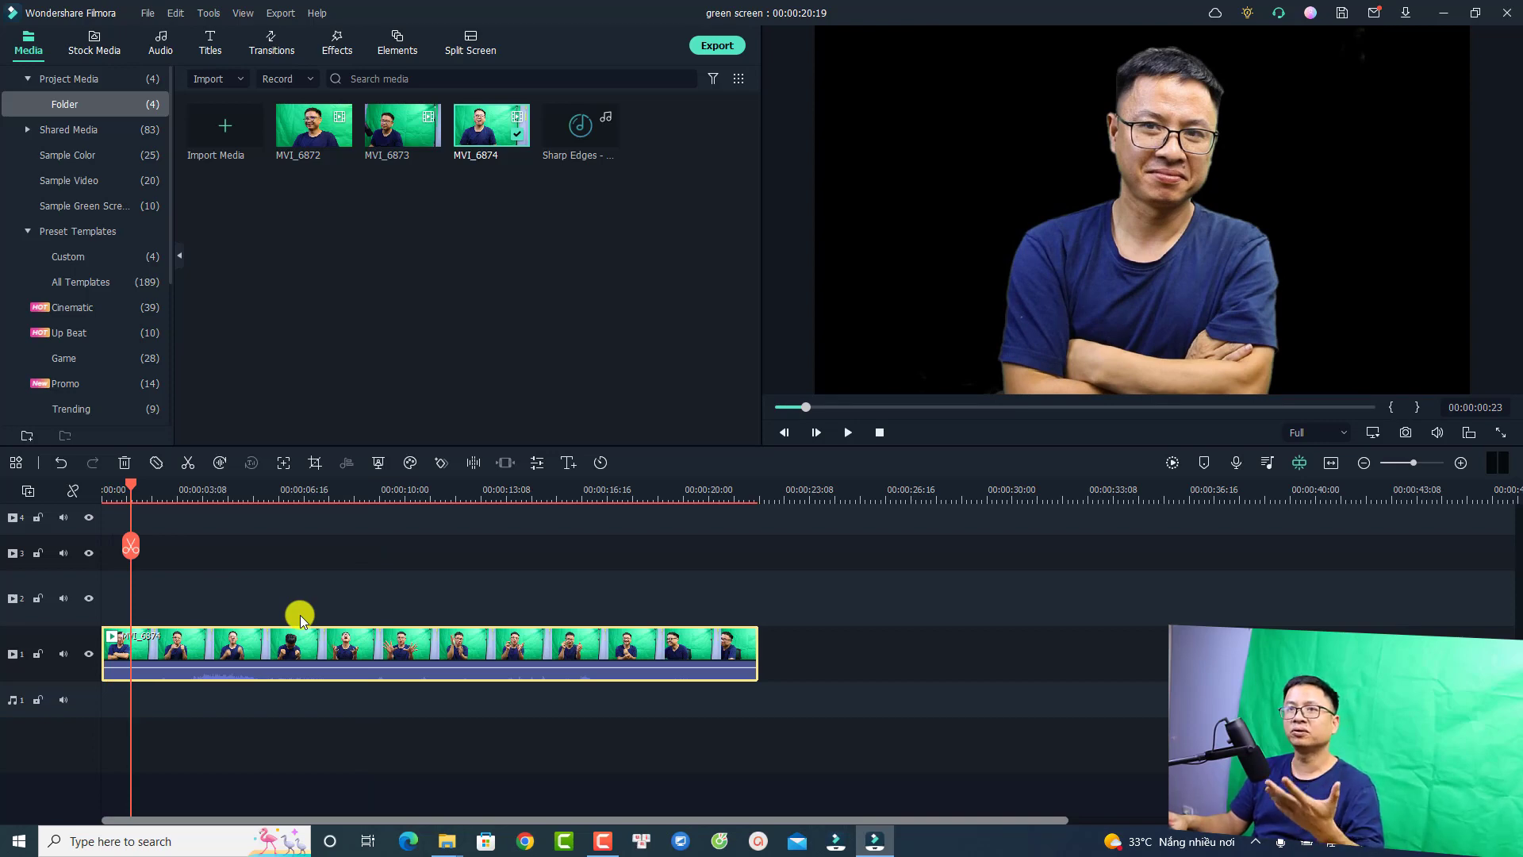
- Place the 'clouds, sky, trees' stock clip on track 1 at 0:00, with MVI_6874 moved to track 2
{"action": "left_click", "coordinate": [96, 46]}
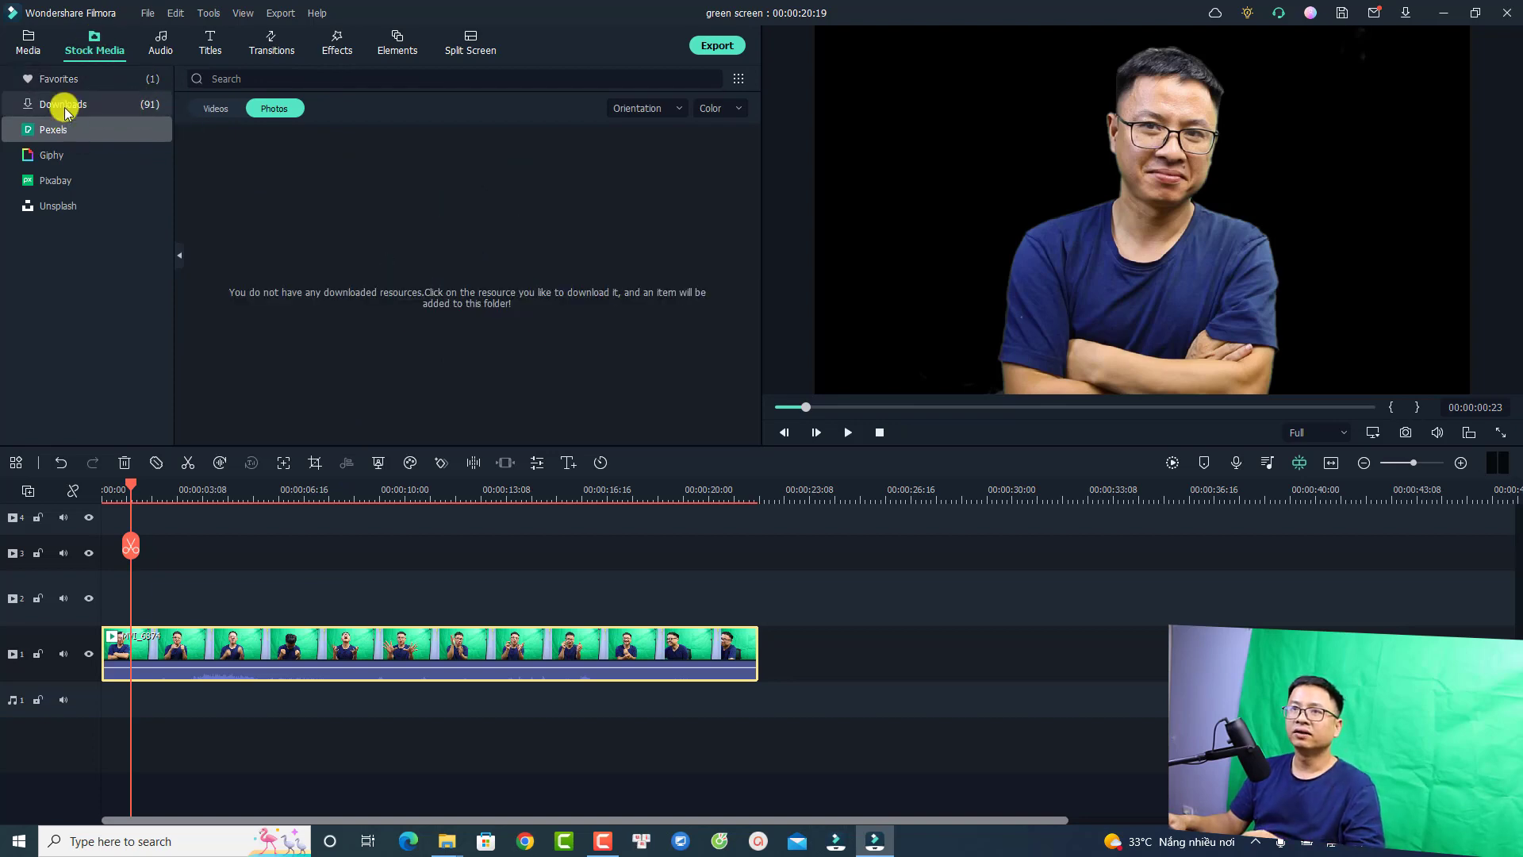
{"action": "left_click", "coordinate": [102, 112]}
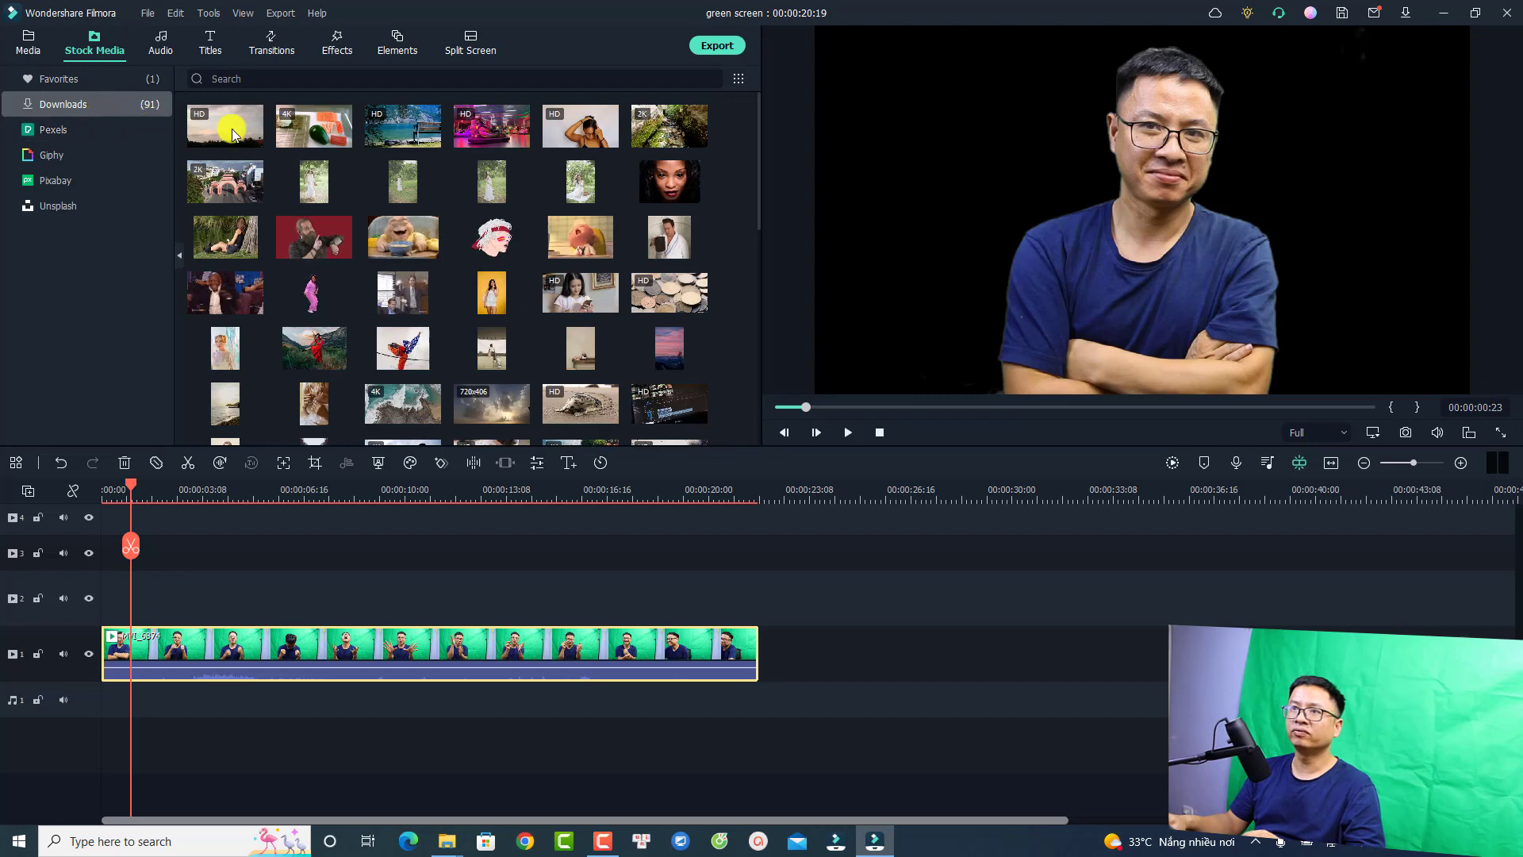
{"action": "left_click_drag", "start_coordinate": [212, 151], "coordinate": [790, 677]}
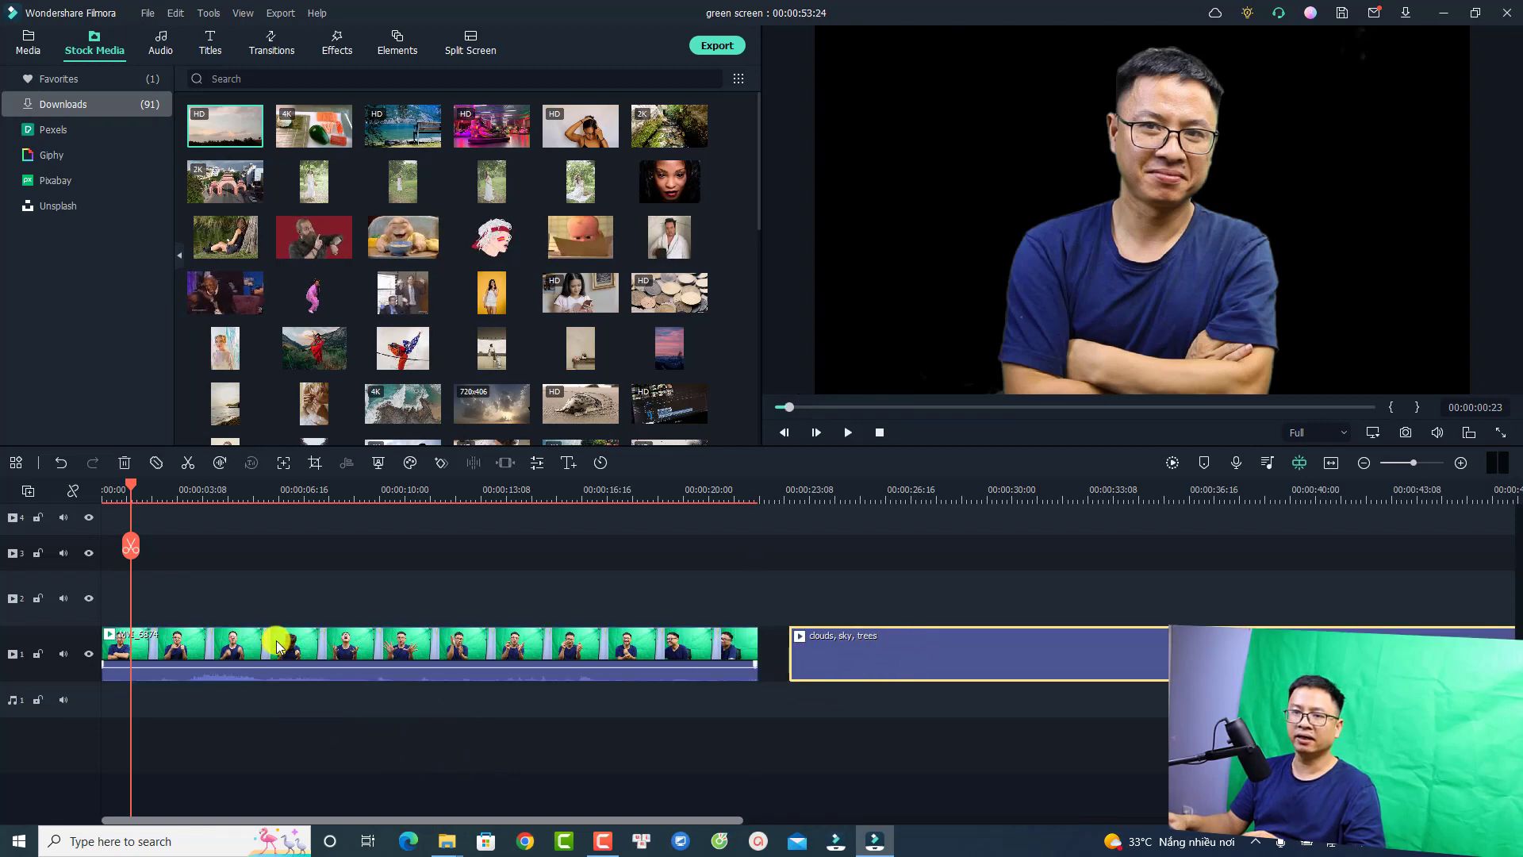
{"action": "left_click_drag", "start_coordinate": [278, 647], "coordinate": [266, 550]}
{"action": "left_click_drag", "start_coordinate": [891, 643], "coordinate": [641, 646]}
{"action": "left_click_drag", "start_coordinate": [279, 654], "coordinate": [148, 659]}
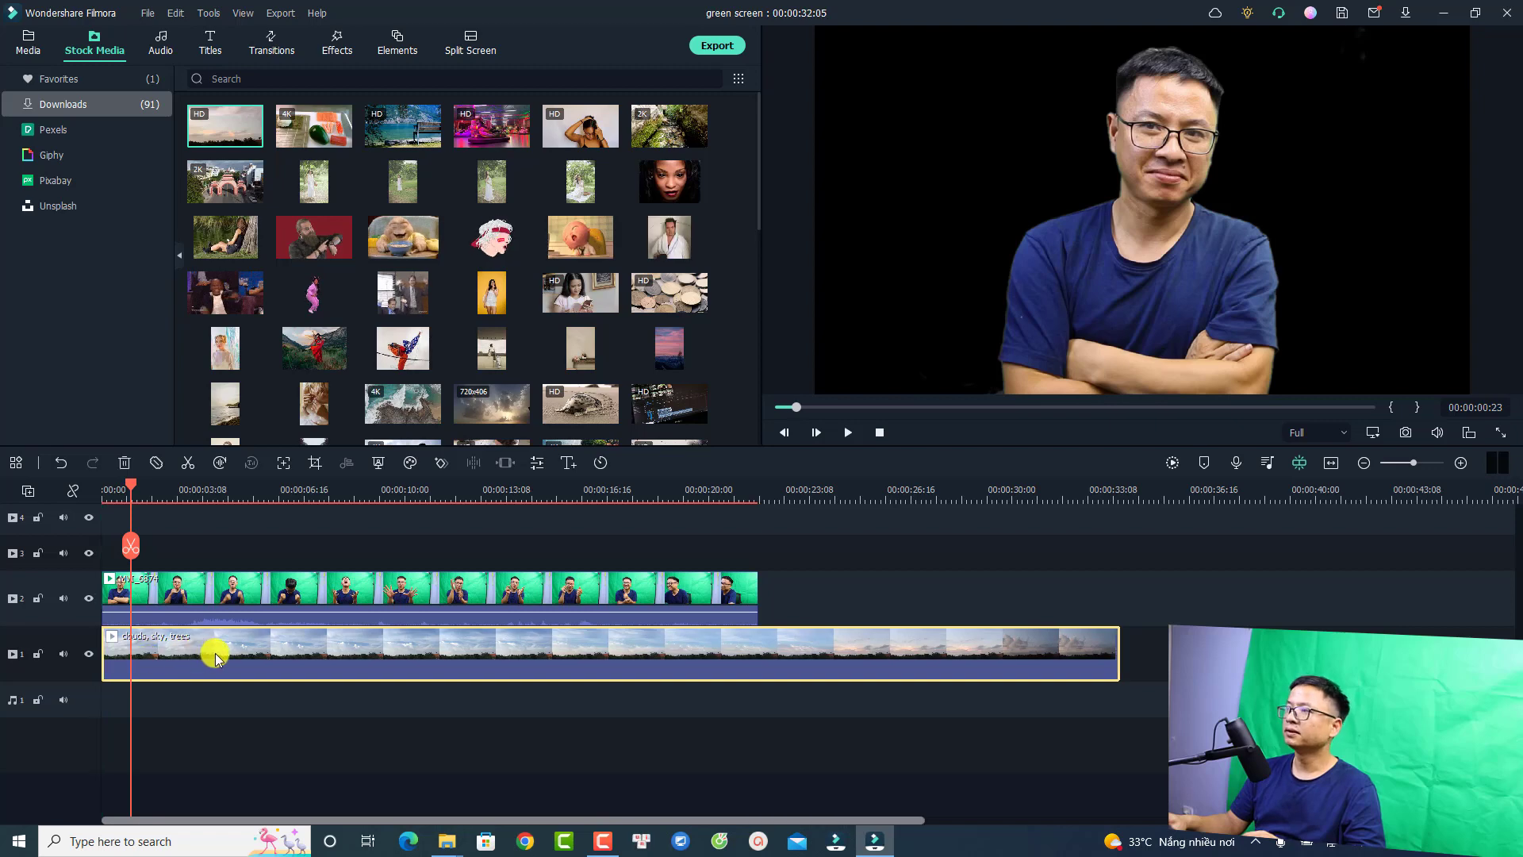
- Split the sky clip at 00:00:03:17 and delete its later part
{"action": "left_click", "coordinate": [104, 494]}
{"action": "left_click", "coordinate": [254, 555]}
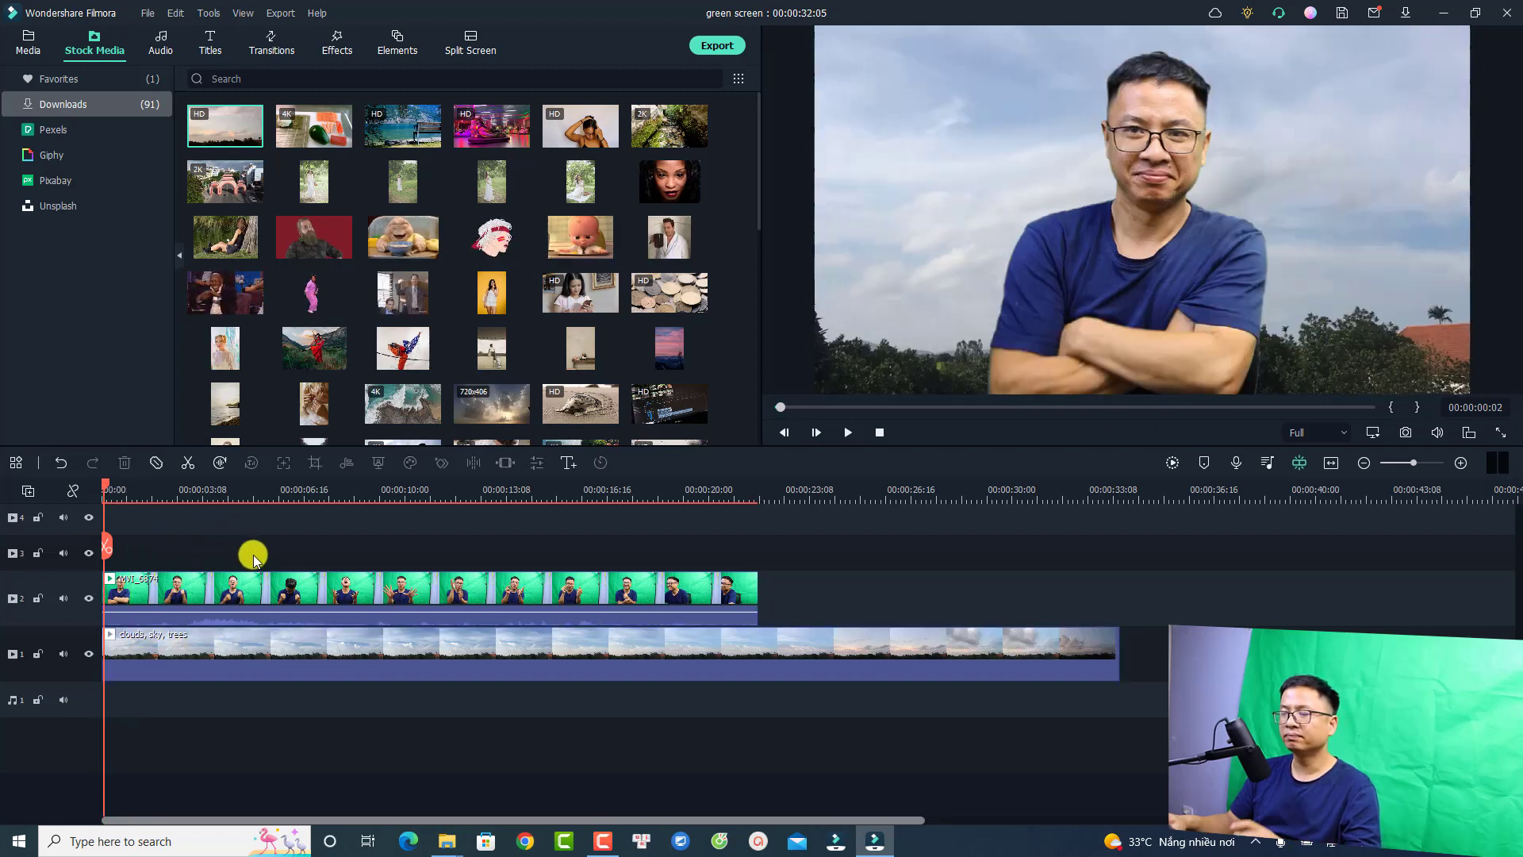
{"action": "key", "text": "space"}
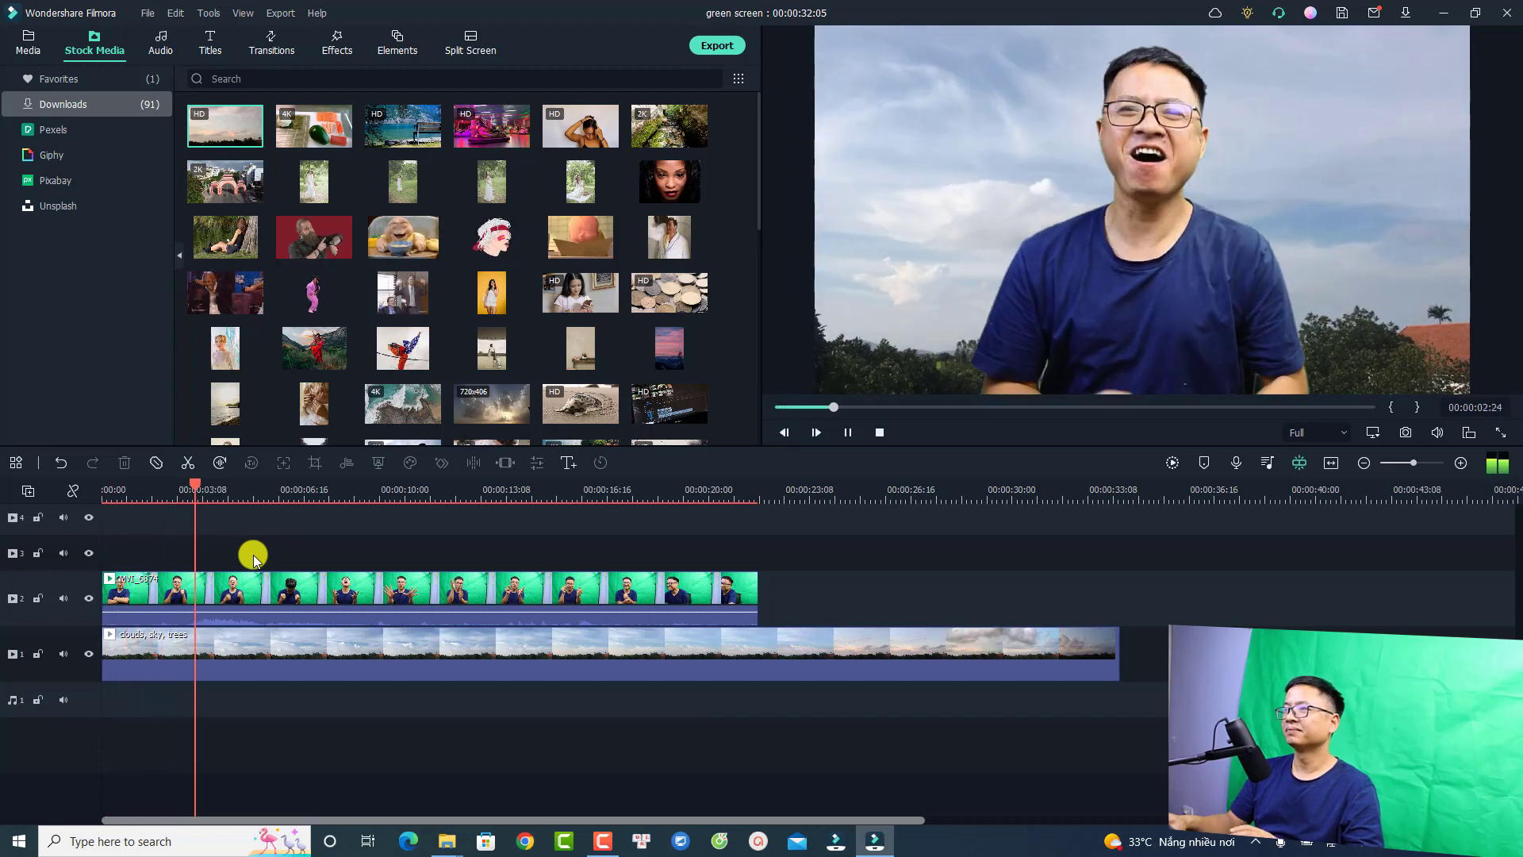
{"action": "key", "text": "space"}
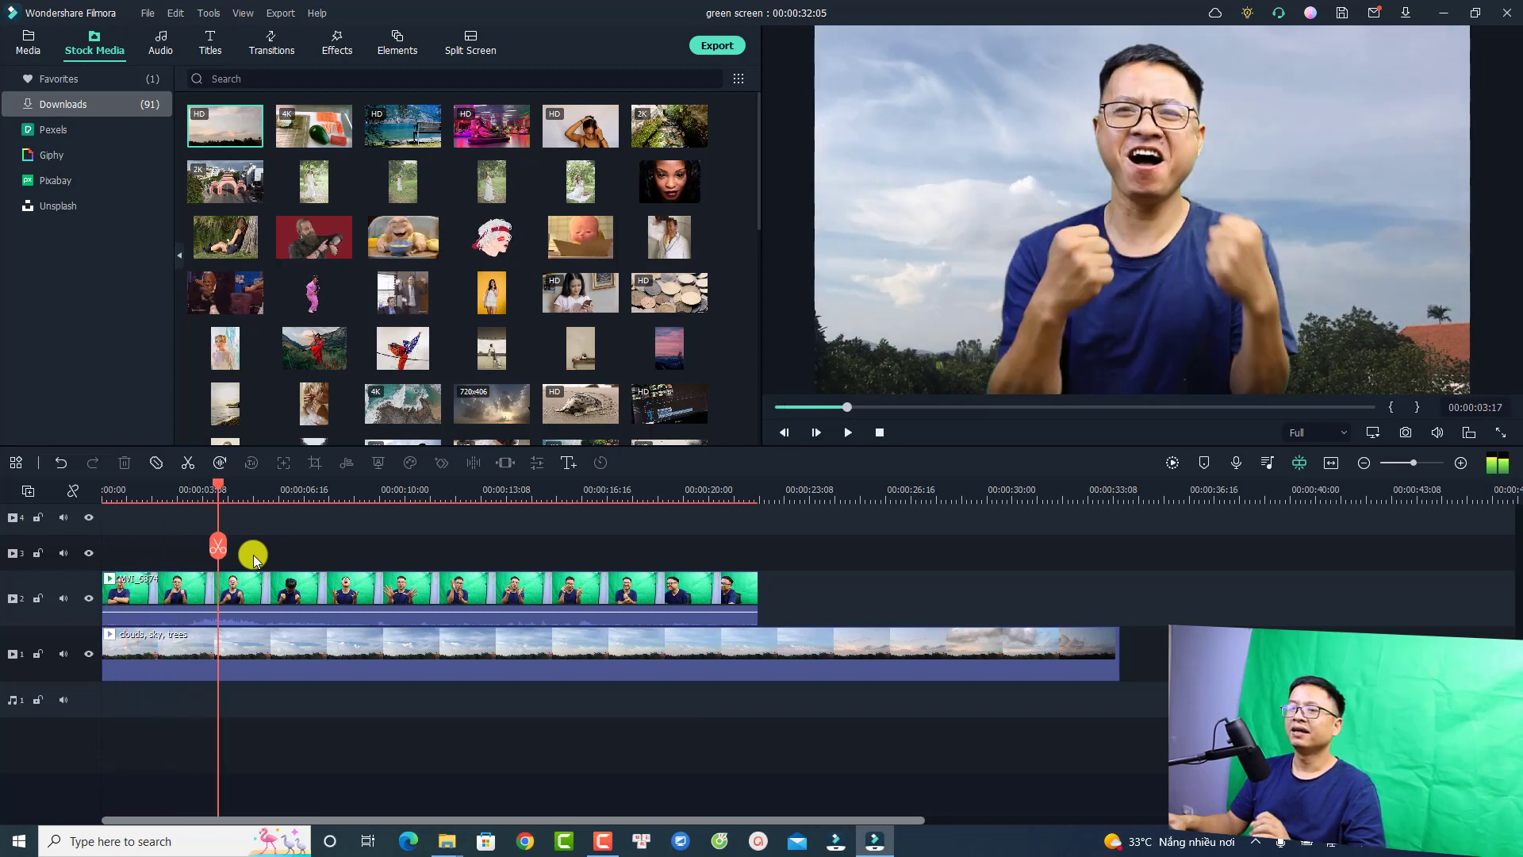
{"action": "left_click", "coordinate": [270, 655]}
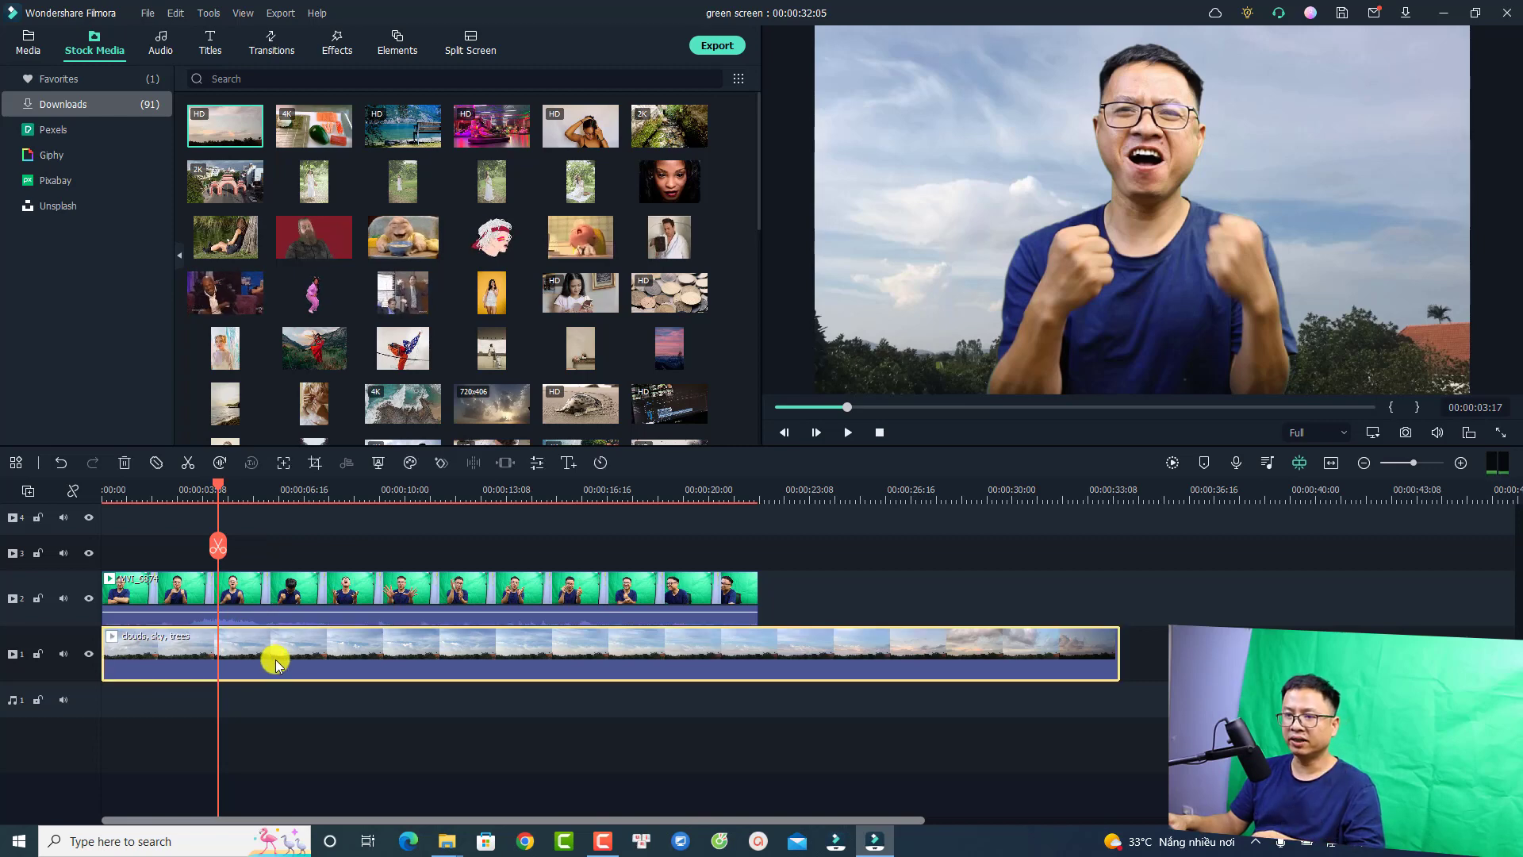
{"action": "key", "text": "ctrl+b"}
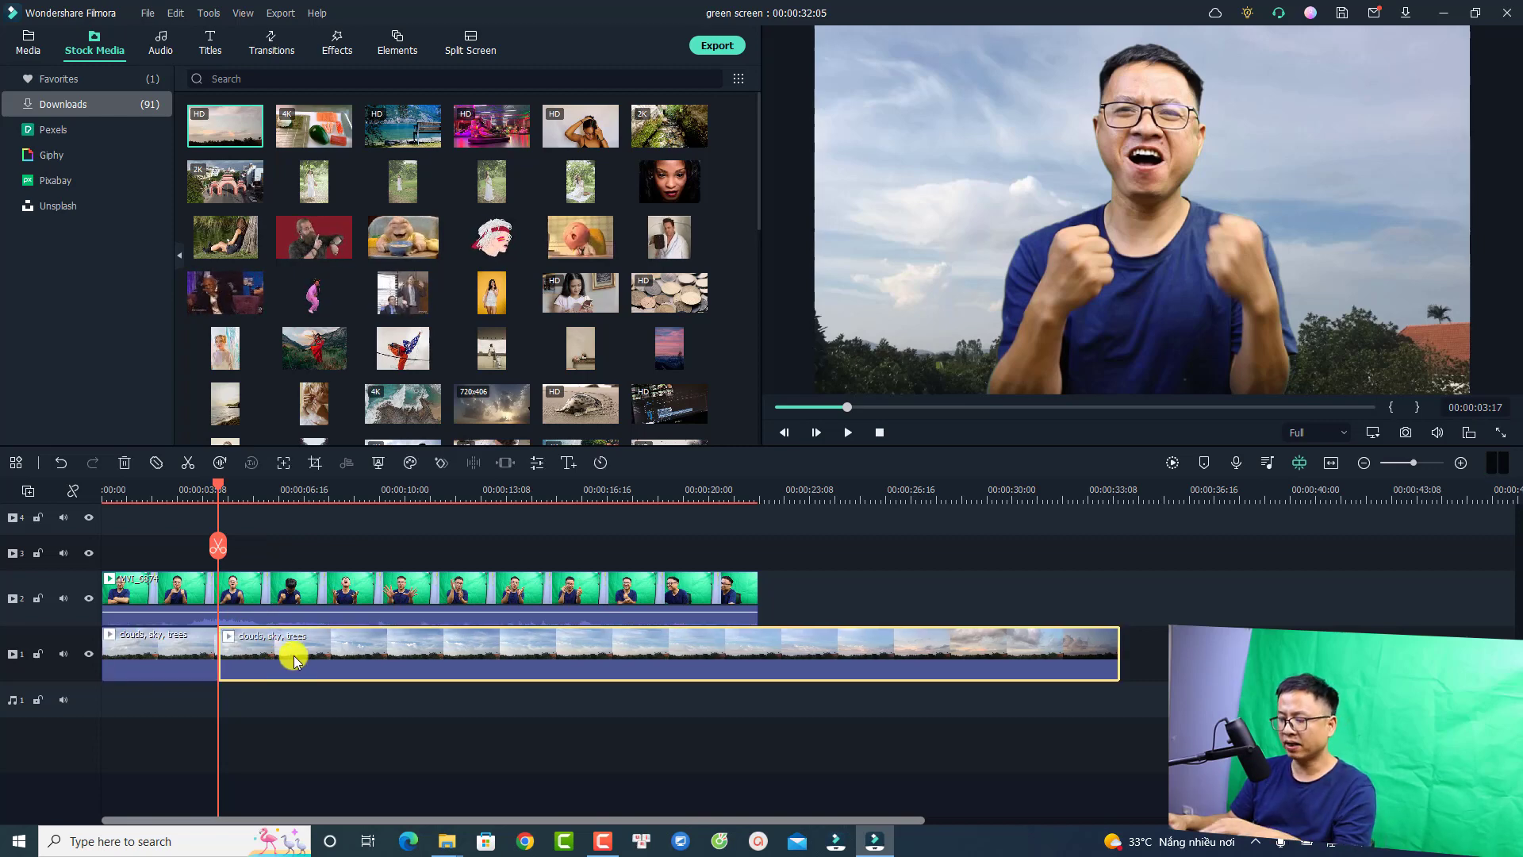
{"action": "key", "text": "Delete"}
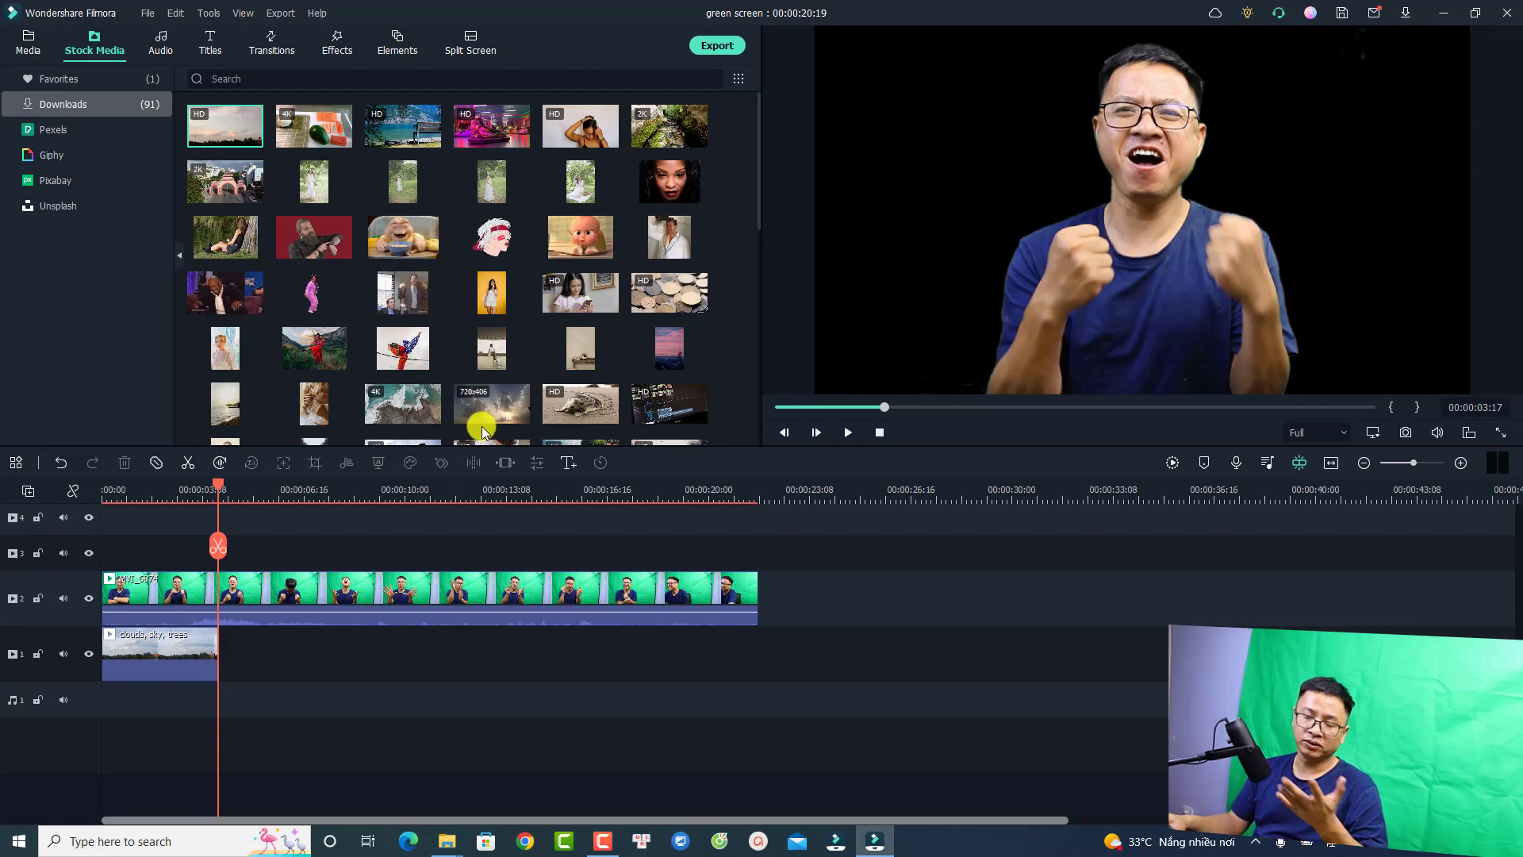
- Add the orange comic-burst Backgrounds Pack element to track 1 right after the sky clip
{"action": "mouse_move", "coordinate": [502, 401]}
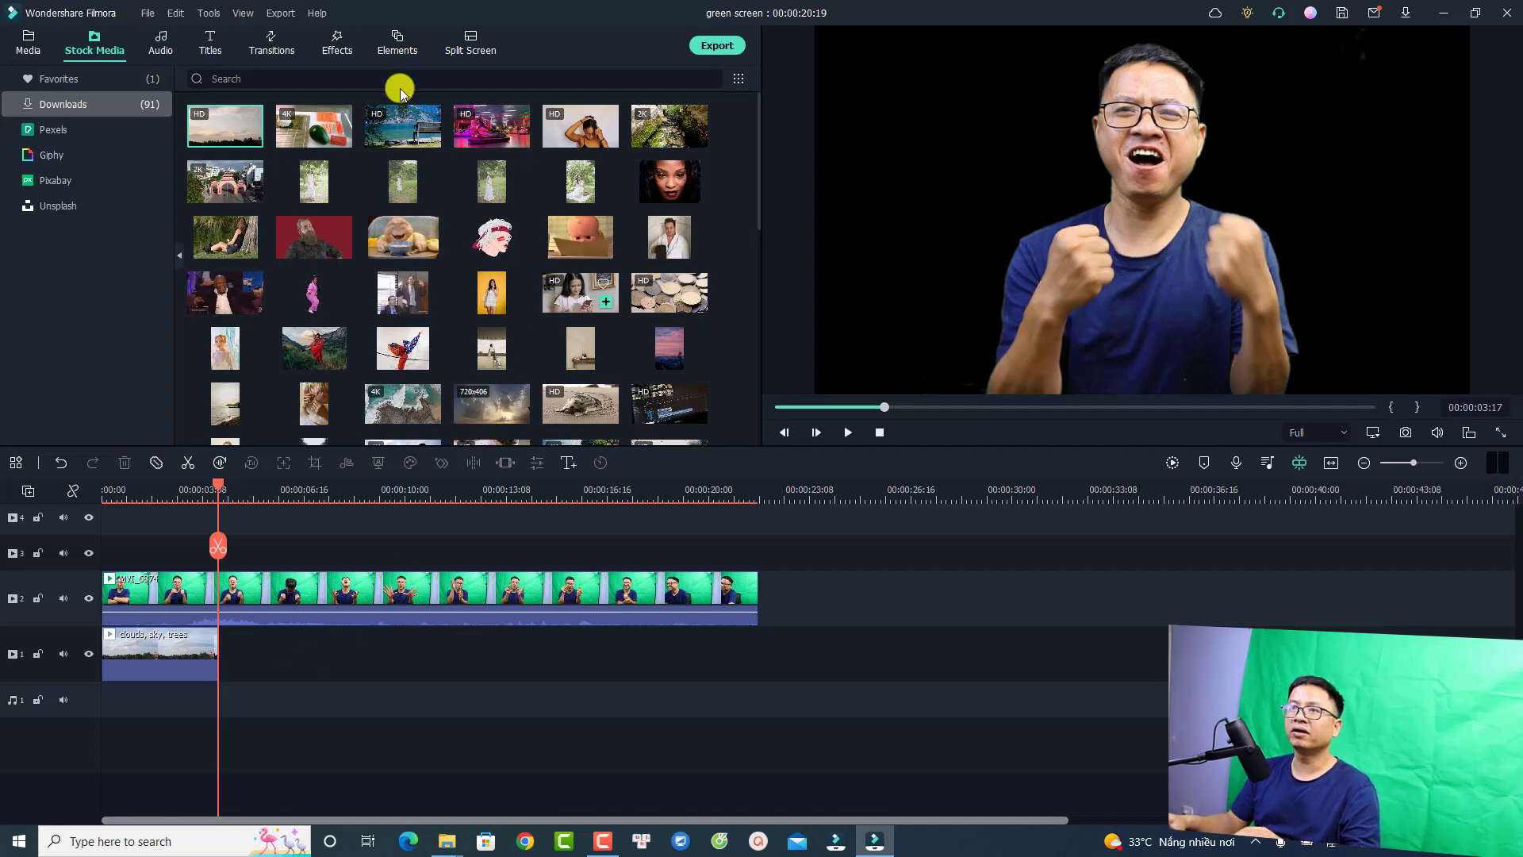
{"action": "left_click", "coordinate": [391, 43]}
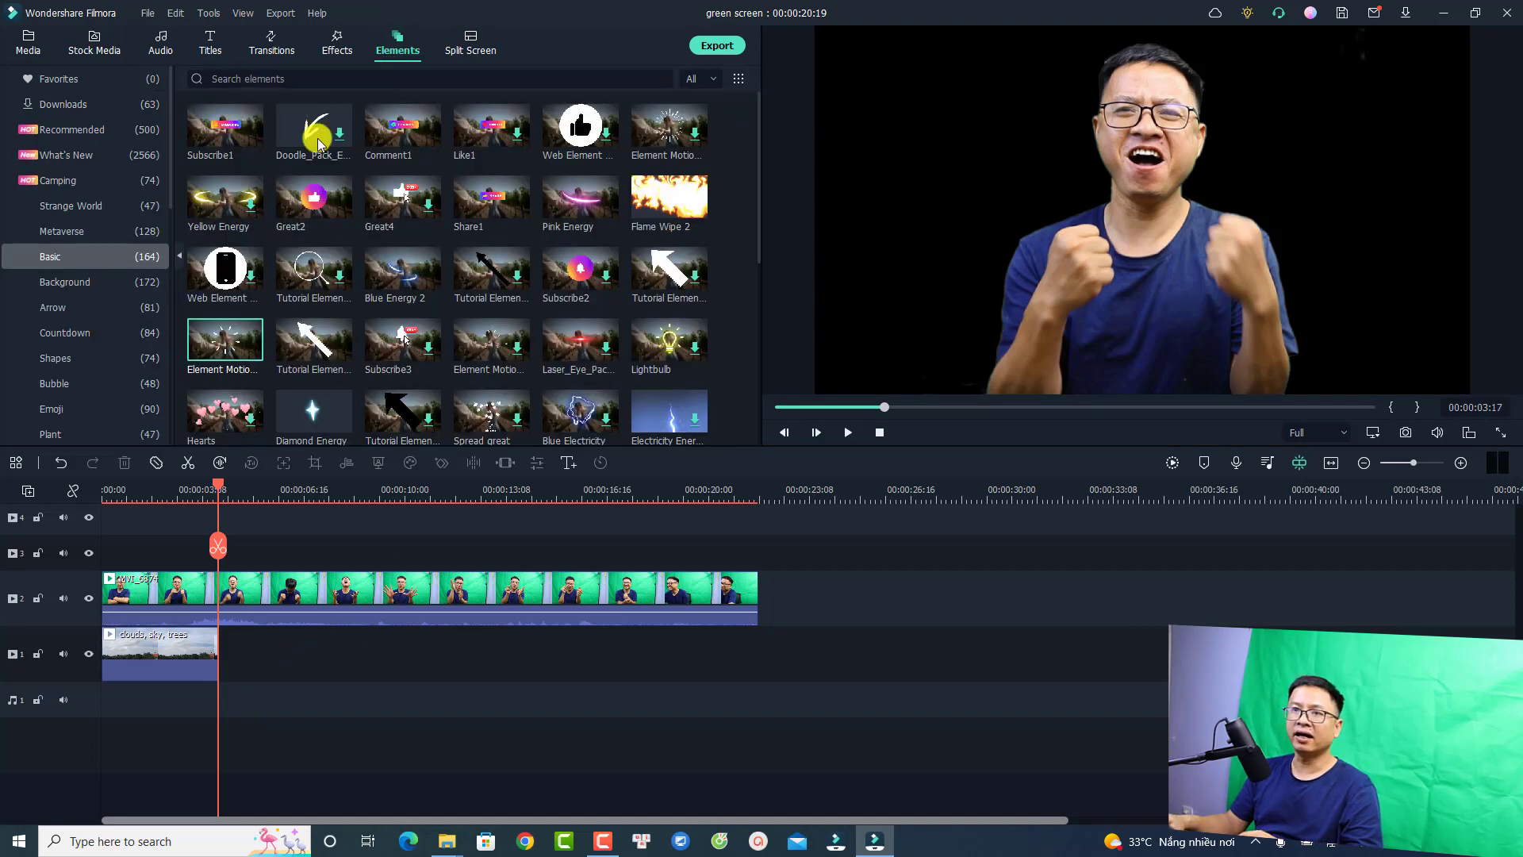
{"action": "left_click", "coordinate": [62, 284]}
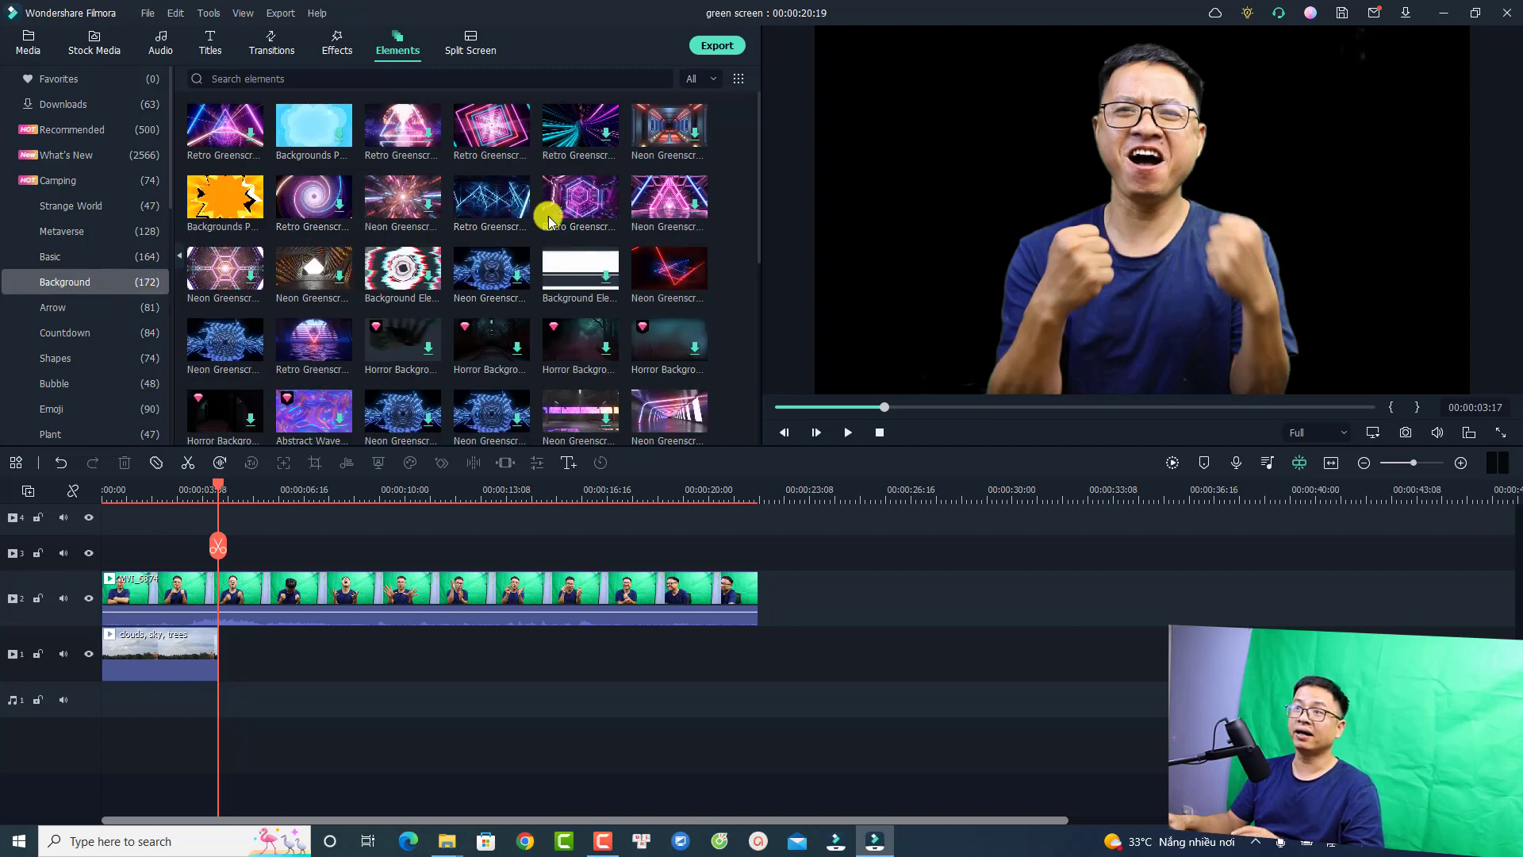
{"action": "mouse_move", "coordinate": [414, 337]}
{"action": "left_click_drag", "start_coordinate": [224, 198], "coordinate": [219, 664]}
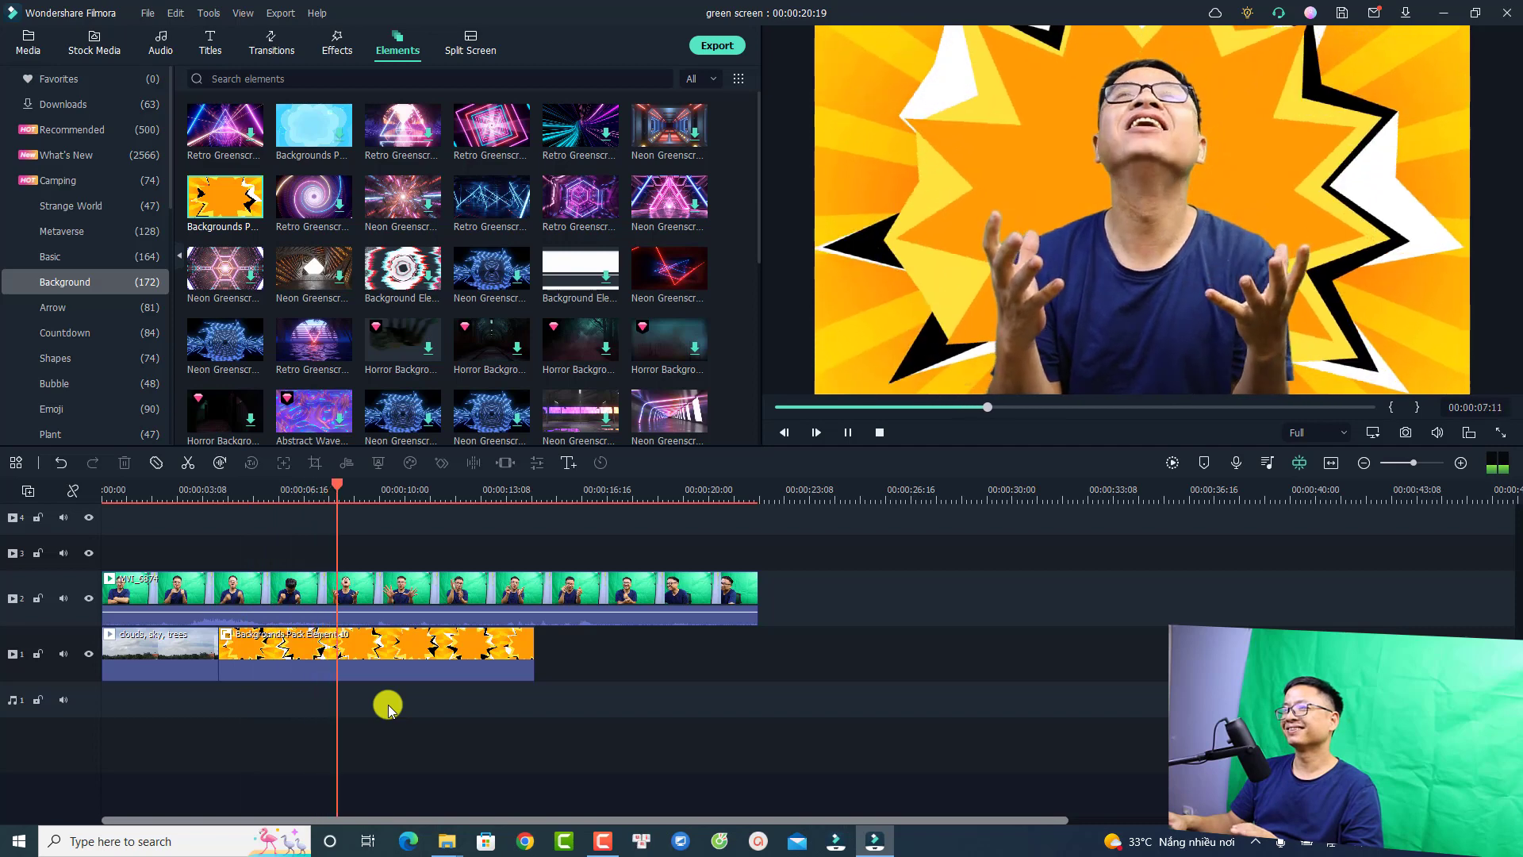
{"action": "key", "text": "space"}
{"action": "key", "text": "ctrl+a"}
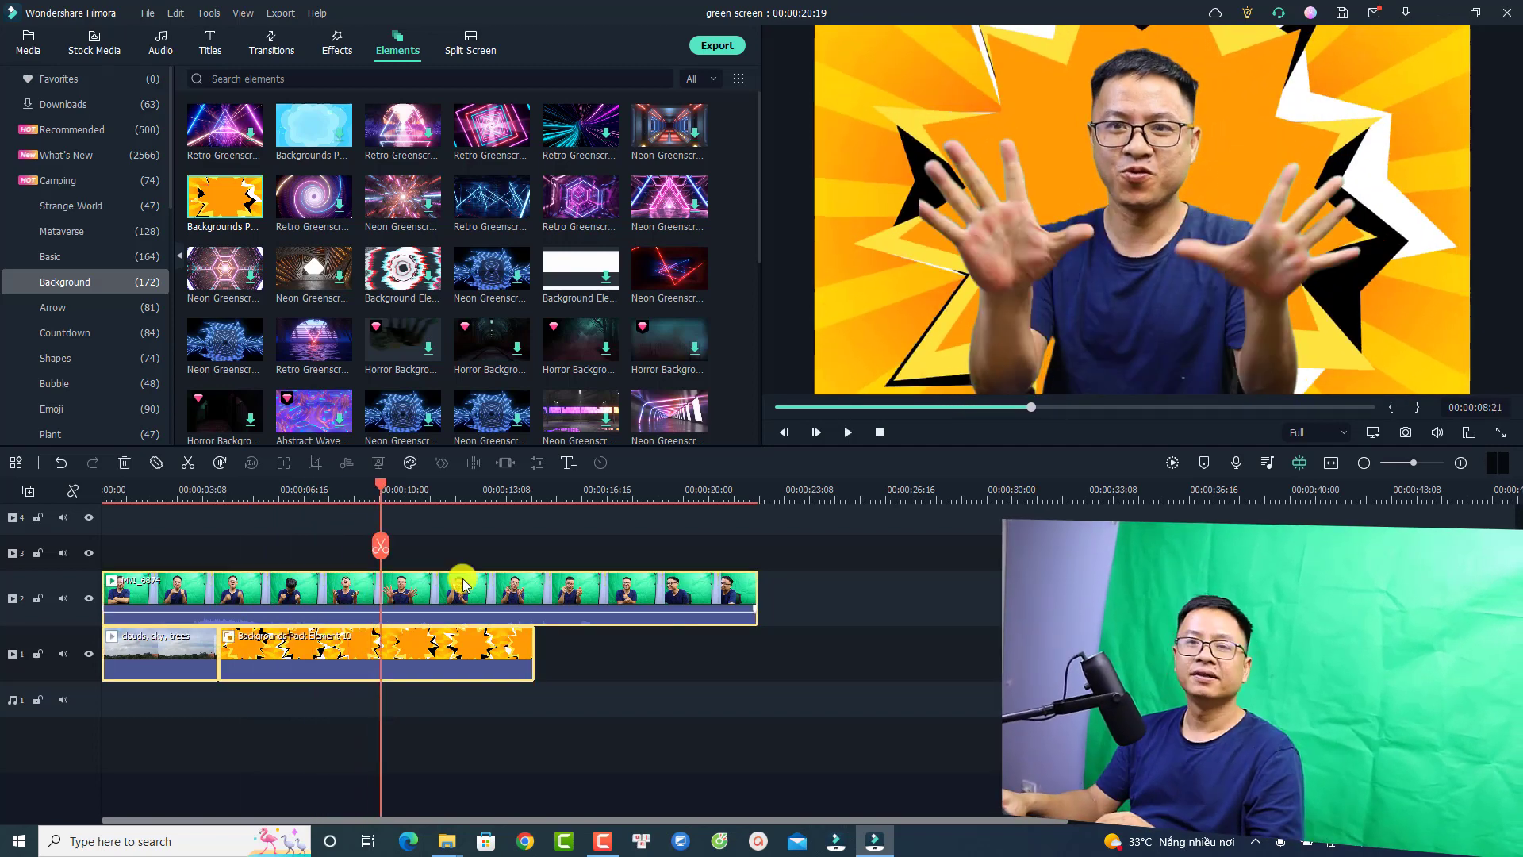